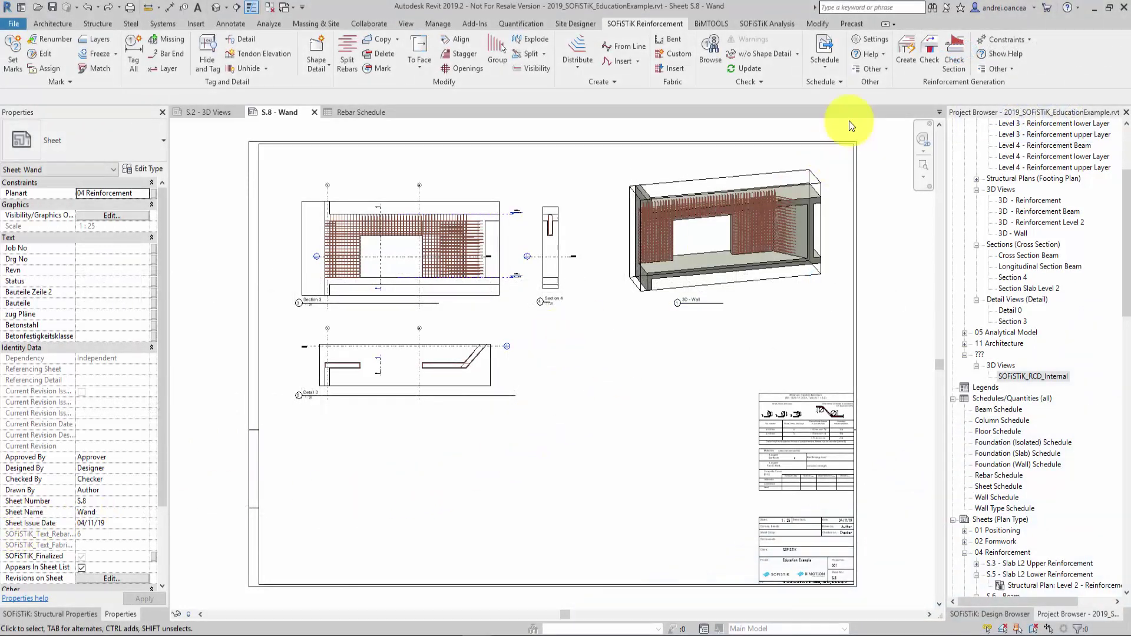
# Step: Confirm the SOFiSTiK layer settings with the alternate detail style on for B1, B2, F1 and F2
pyautogui.click(865, 37)
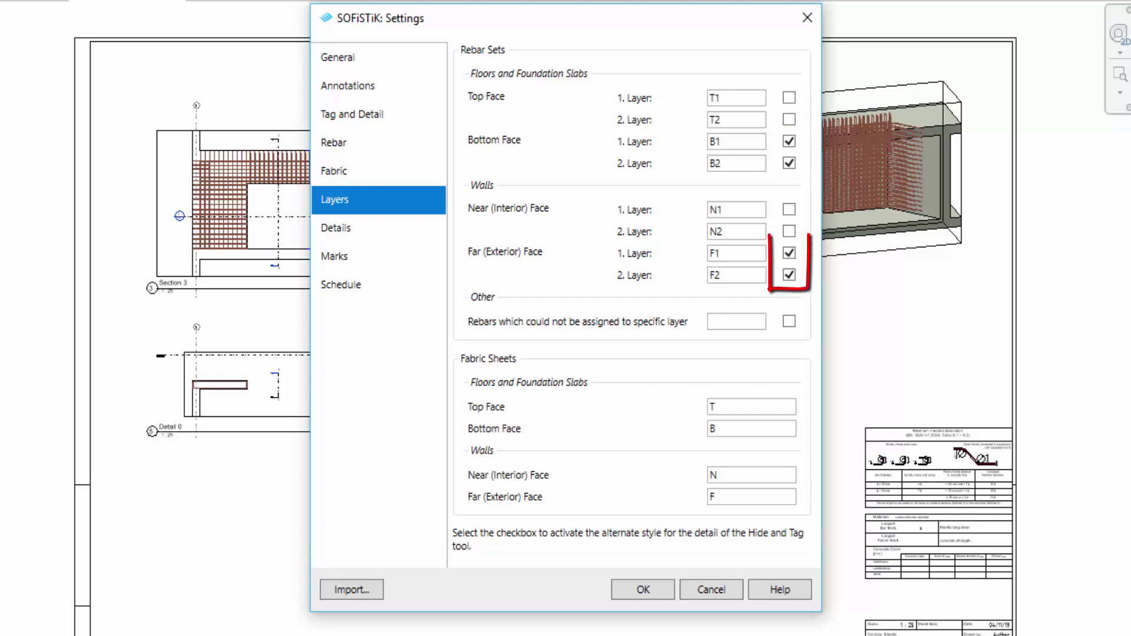
pyautogui.click(642, 587)
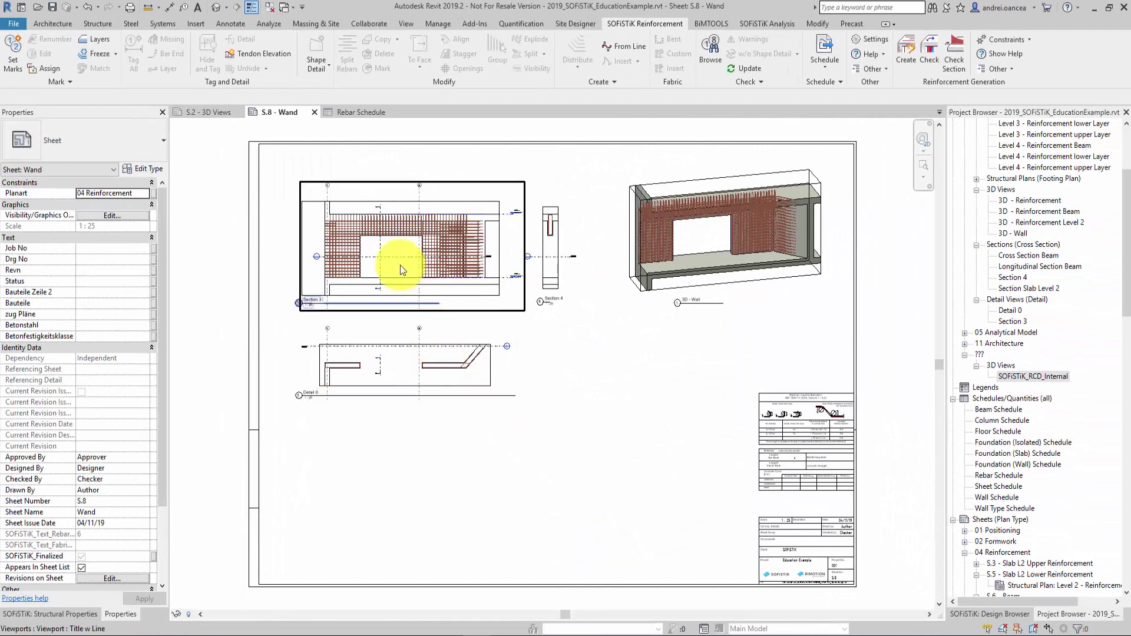
# Step: Activate Section 3 on the Wand sheet and window-select every rebar in the wall
pyautogui.doubleClick(395, 254)
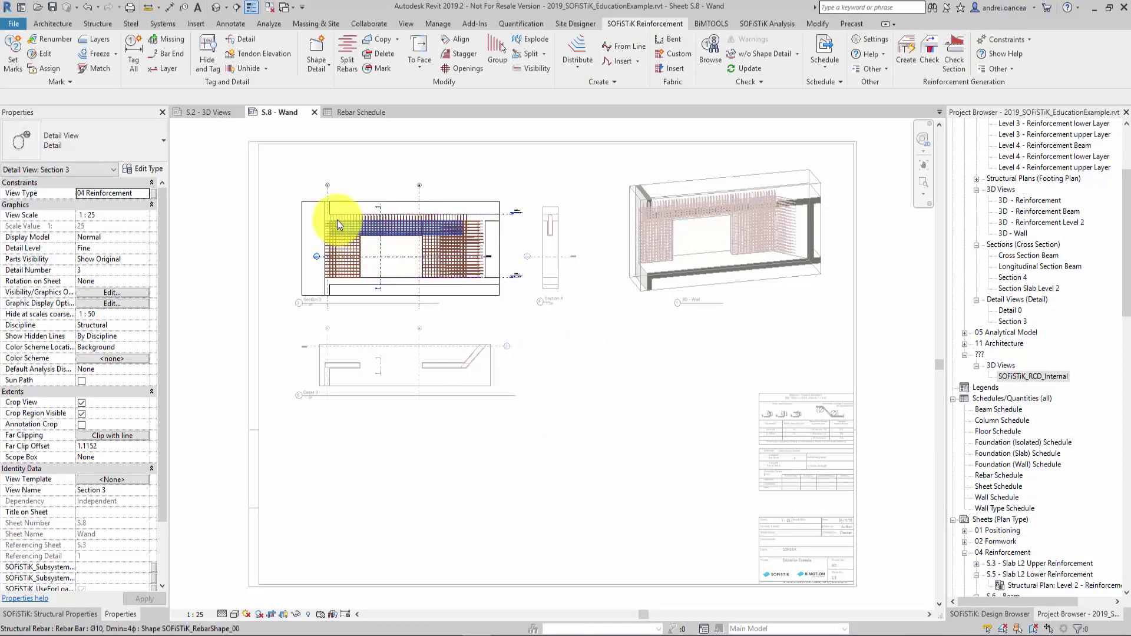
pyautogui.scroll(3, 326, 219)
pyautogui.scroll(2, 327, 219)
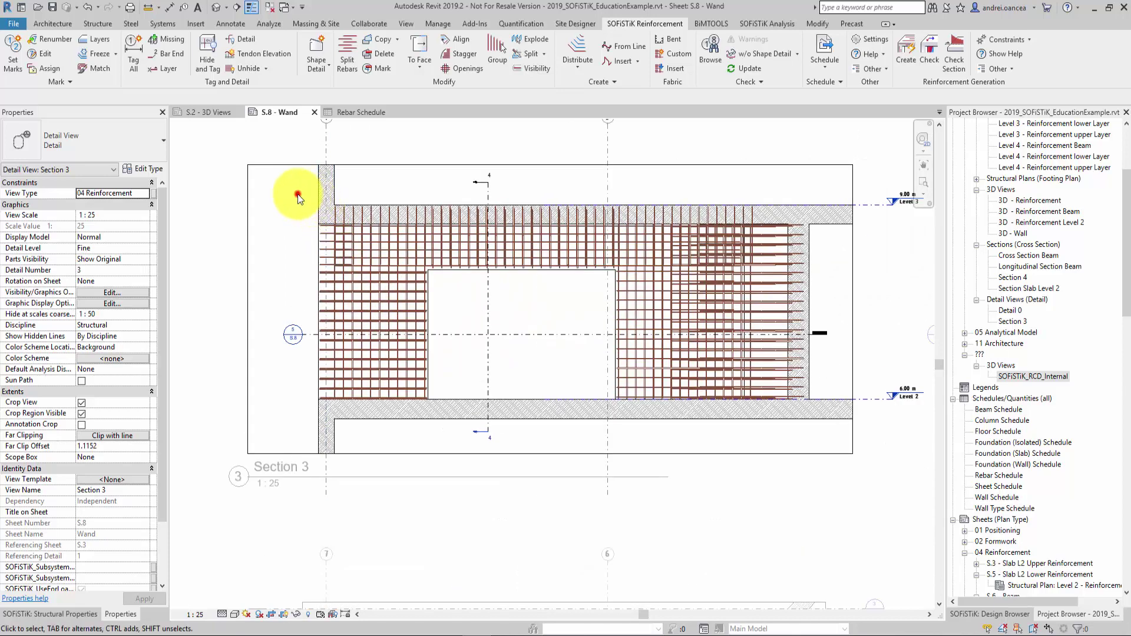
pyautogui.moveTo(832, 436); pyautogui.dragTo(833, 436)
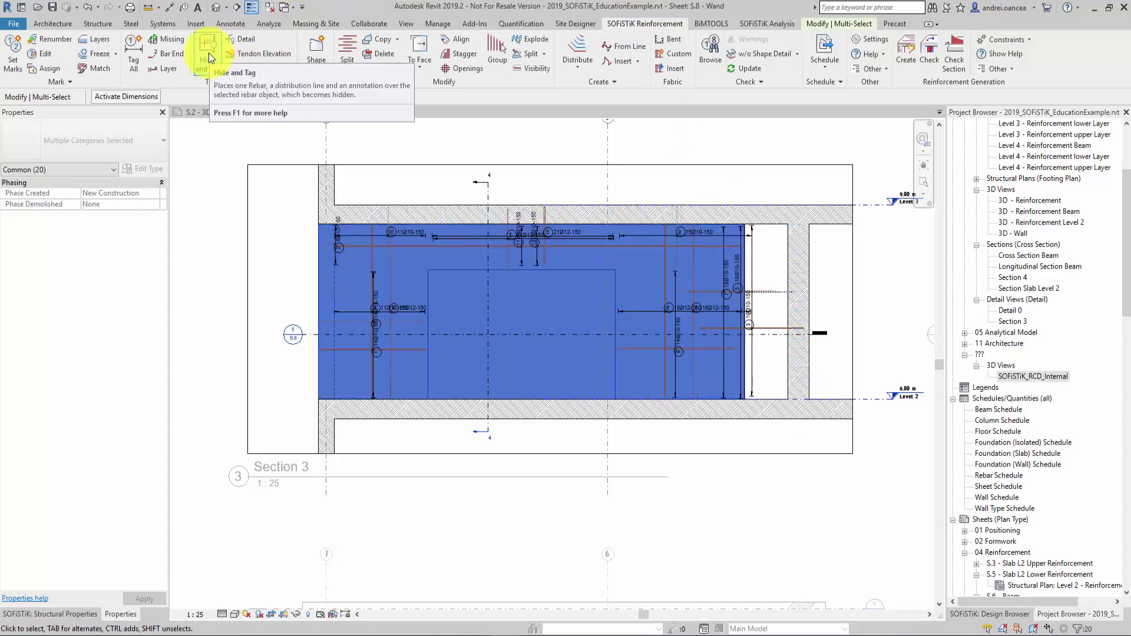
# Step: Hide and tag the rebar sets, then move the 6Ø10-150 dimension line left with its tag on it
pyautogui.click(267, 245)
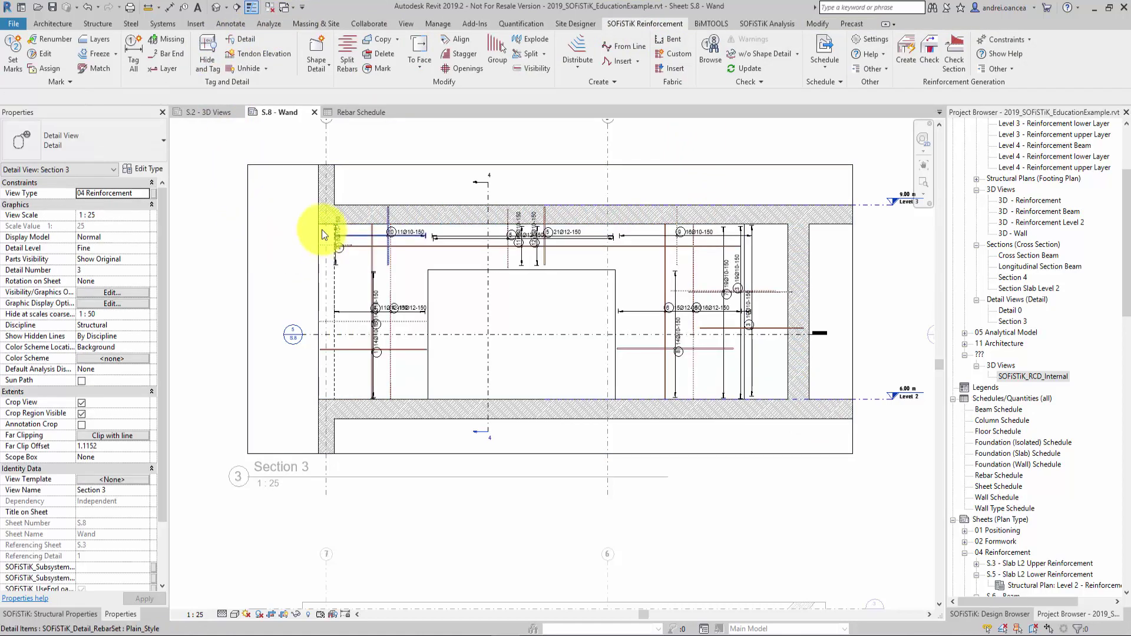
pyautogui.scroll(1, 322, 229)
pyautogui.scroll(3, 323, 227)
pyautogui.scroll(2, 333, 239)
pyautogui.moveTo(298, 300); pyautogui.dragTo(504, 365, button='middle')
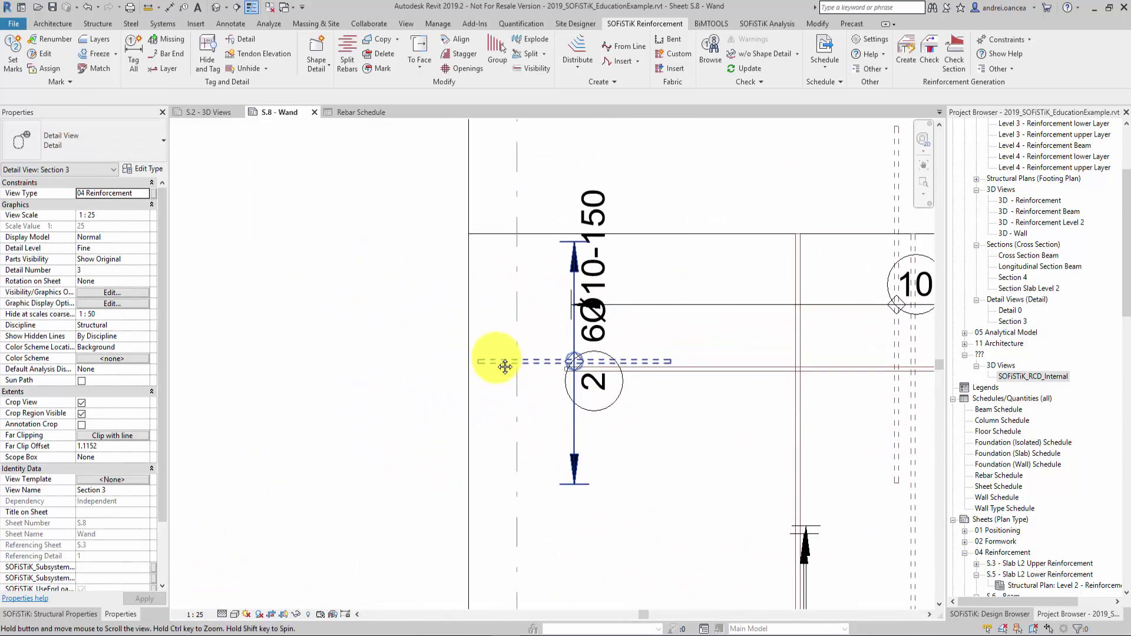
pyautogui.doubleClick(505, 365)
pyautogui.click(576, 448)
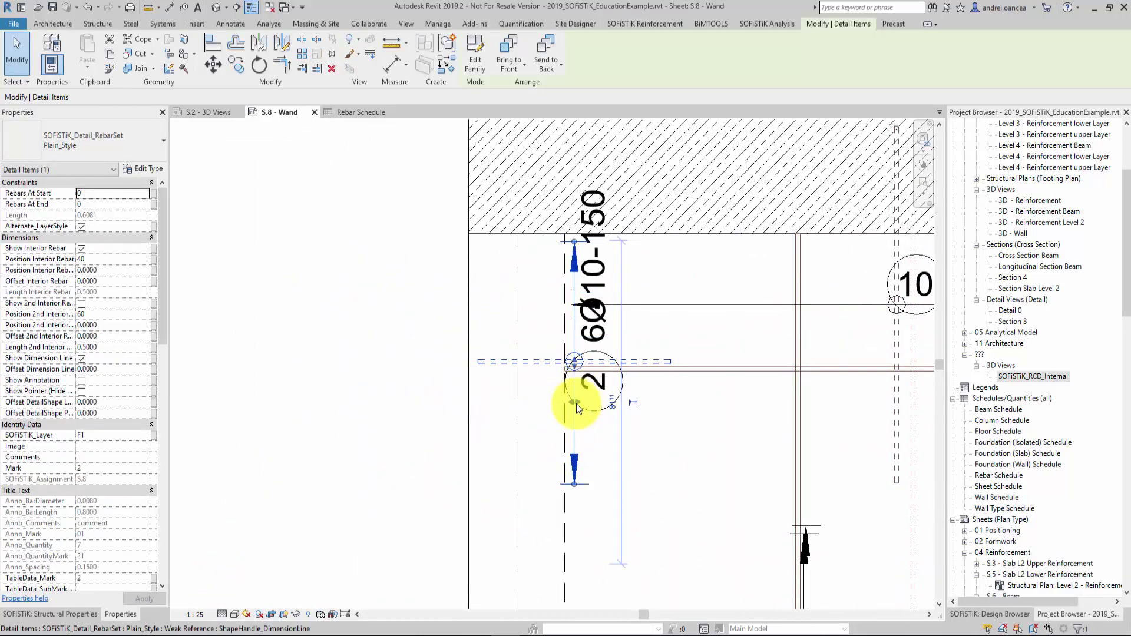
pyautogui.moveTo(515, 409); pyautogui.dragTo(413, 400)
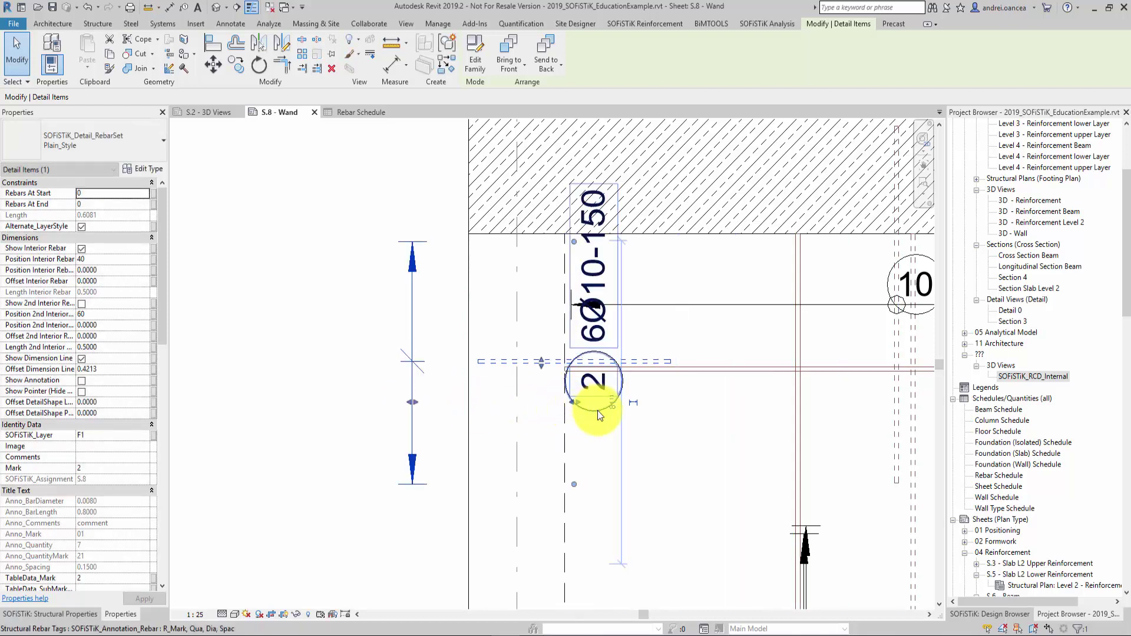
pyautogui.click(597, 410)
pyautogui.moveTo(619, 305)
pyautogui.mouseDown()
pyautogui.moveTo(412, 359)
pyautogui.moveTo(408, 348)
pyautogui.mouseUp()
pyautogui.press('Escape')
pyautogui.scroll(-2, 407, 348)
# Step: Lift the 11Ø10-150 and upper 21Ø12-150 tags above the slab
pyautogui.click(694, 417)
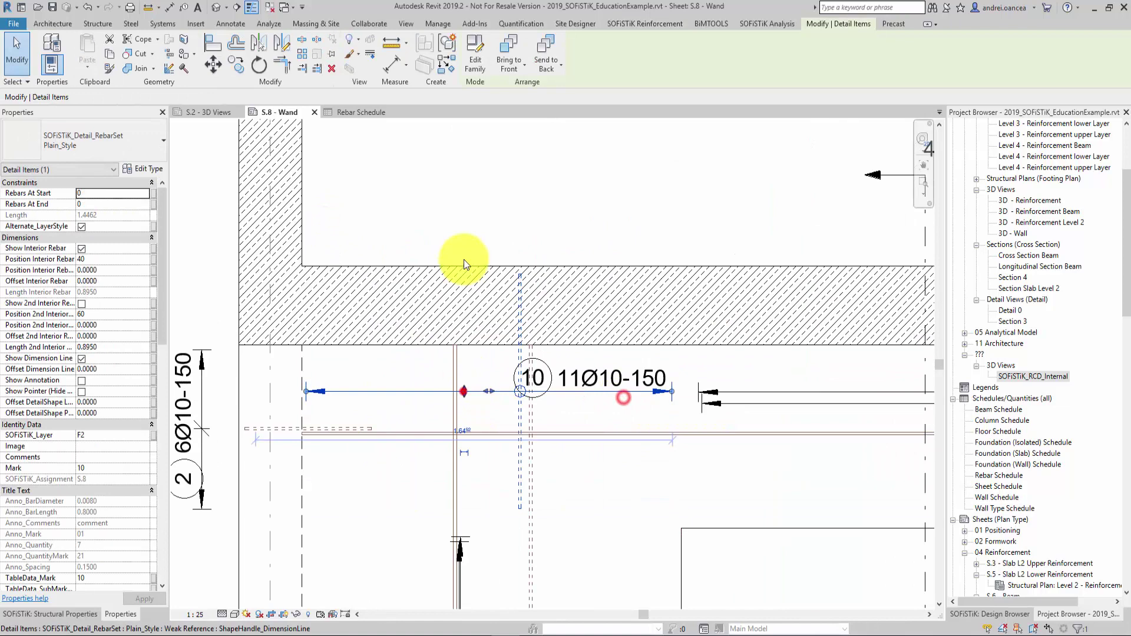
pyautogui.moveTo(533, 378); pyautogui.dragTo(517, 232)
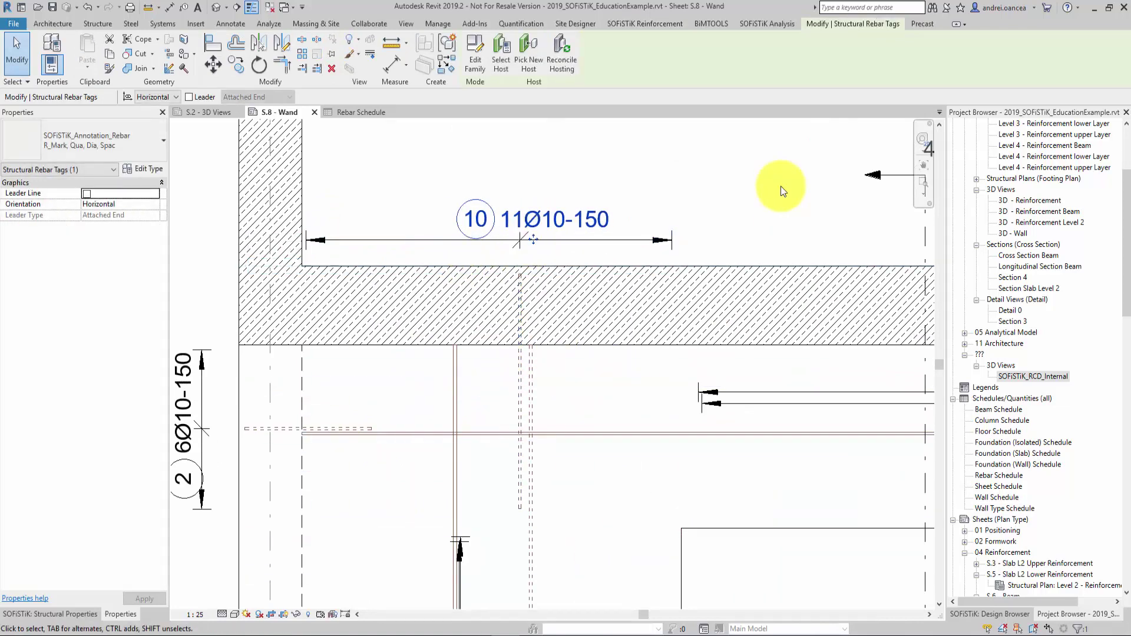
pyautogui.click(780, 187)
pyautogui.moveTo(781, 186); pyautogui.dragTo(442, 225, button='middle')
pyautogui.click(709, 413)
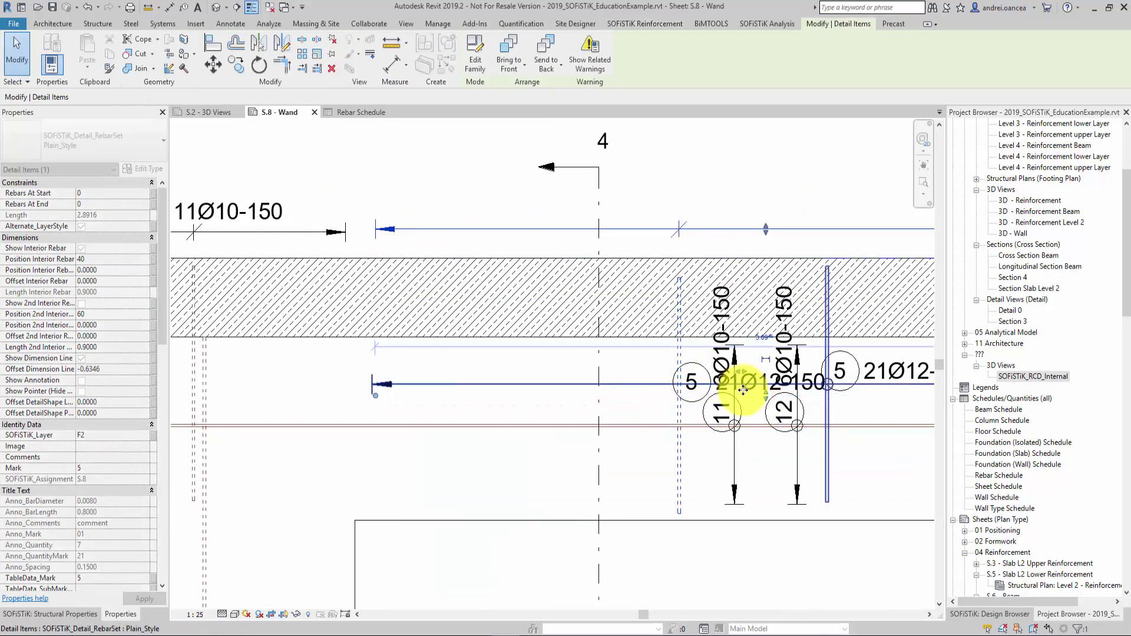
pyautogui.moveTo(749, 393); pyautogui.dragTo(708, 227)
pyautogui.click(519, 277)
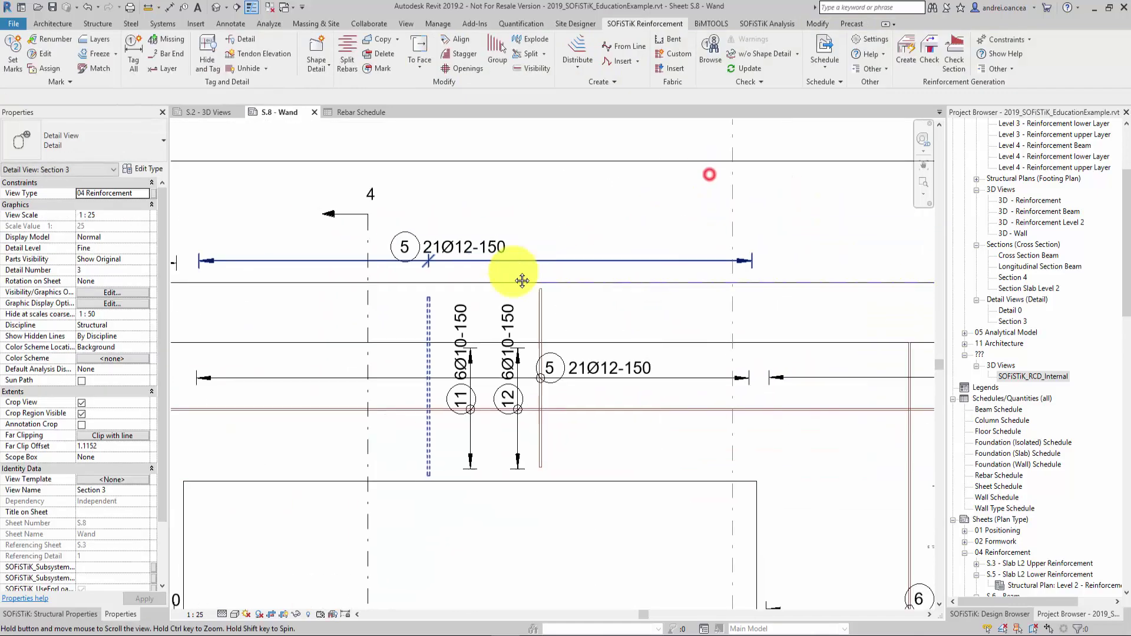
pyautogui.scroll(-2, 681, 424)
# Step: Move the 16Ø10-150 tag upward and raise the remaining sets' dimension lines toward the slab
pyautogui.click(680, 424)
pyautogui.moveTo(801, 256); pyautogui.dragTo(663, 255, button='middle')
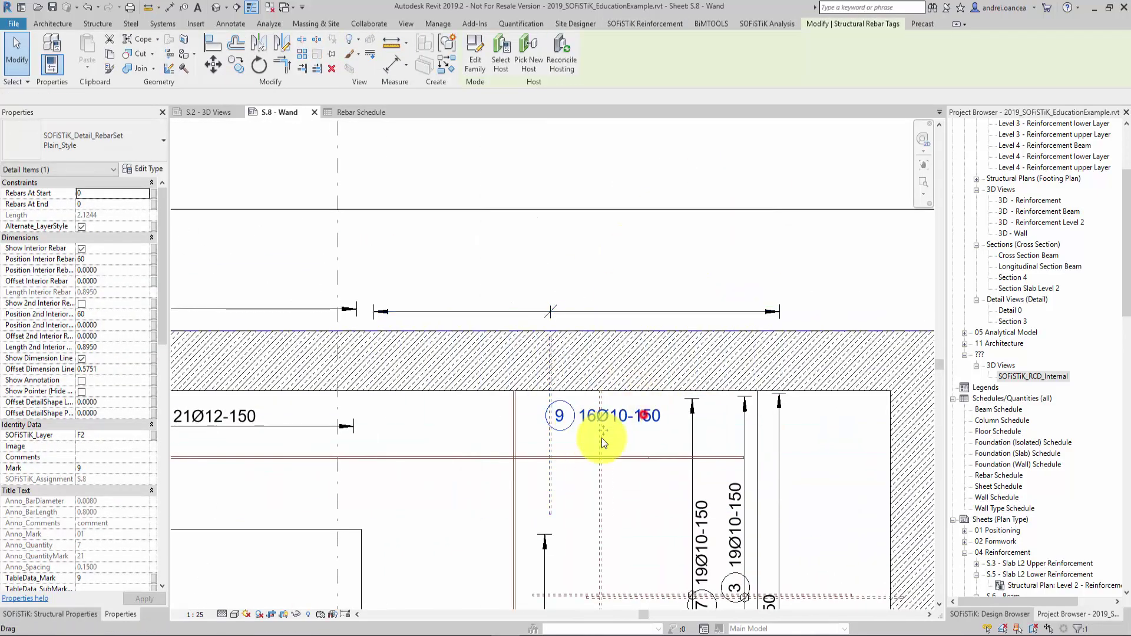
pyautogui.moveTo(602, 434); pyautogui.dragTo(575, 311)
pyautogui.scroll(-3, 549, 218)
pyautogui.scroll(2, 525, 360)
pyautogui.click(525, 360)
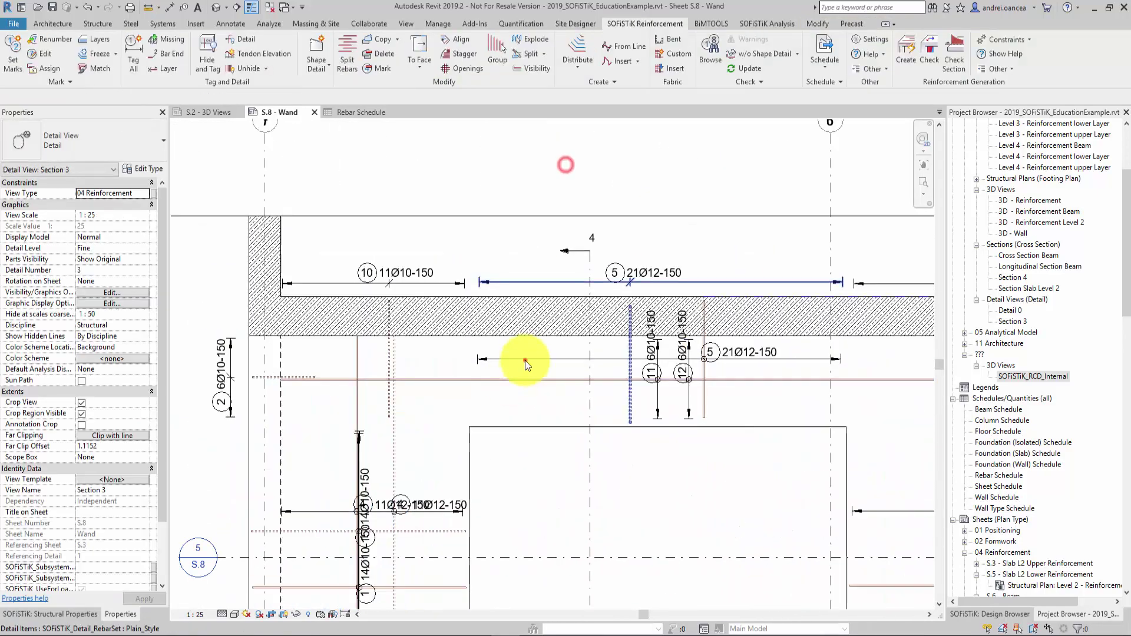
pyautogui.moveTo(798, 357)
pyautogui.mouseDown()
pyautogui.moveTo(671, 254)
pyautogui.moveTo(638, 247)
pyautogui.mouseUp()
pyautogui.scroll(2, 638, 247)
pyautogui.scroll(-2, 765, 467)
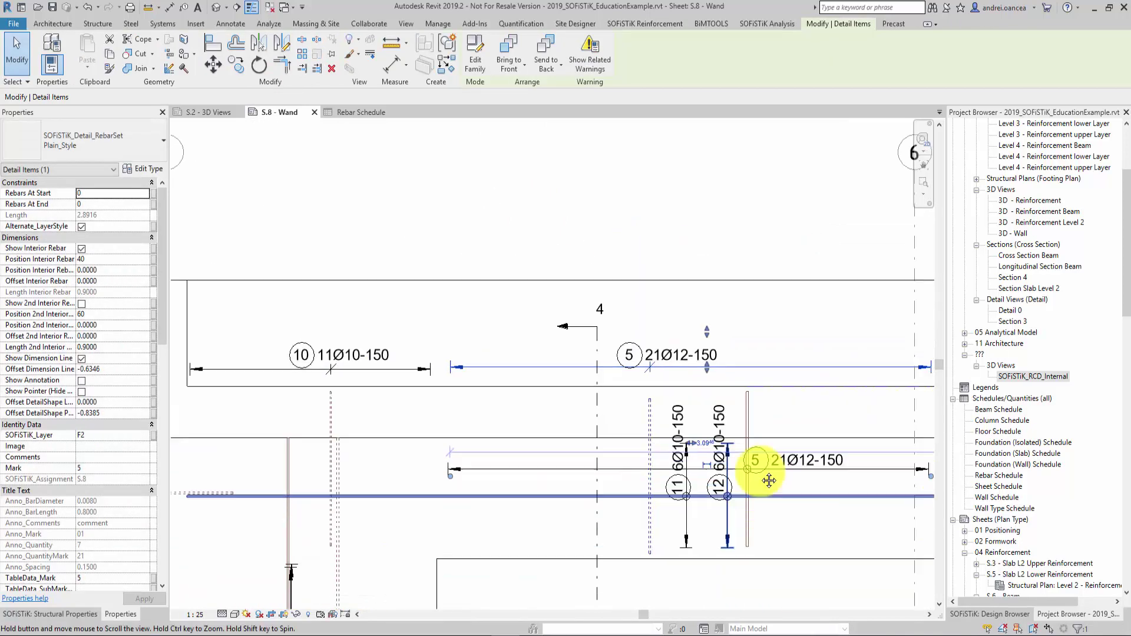
pyautogui.scroll(1, 765, 467)
pyautogui.click(776, 433)
pyautogui.moveTo(661, 436); pyautogui.dragTo(709, 304)
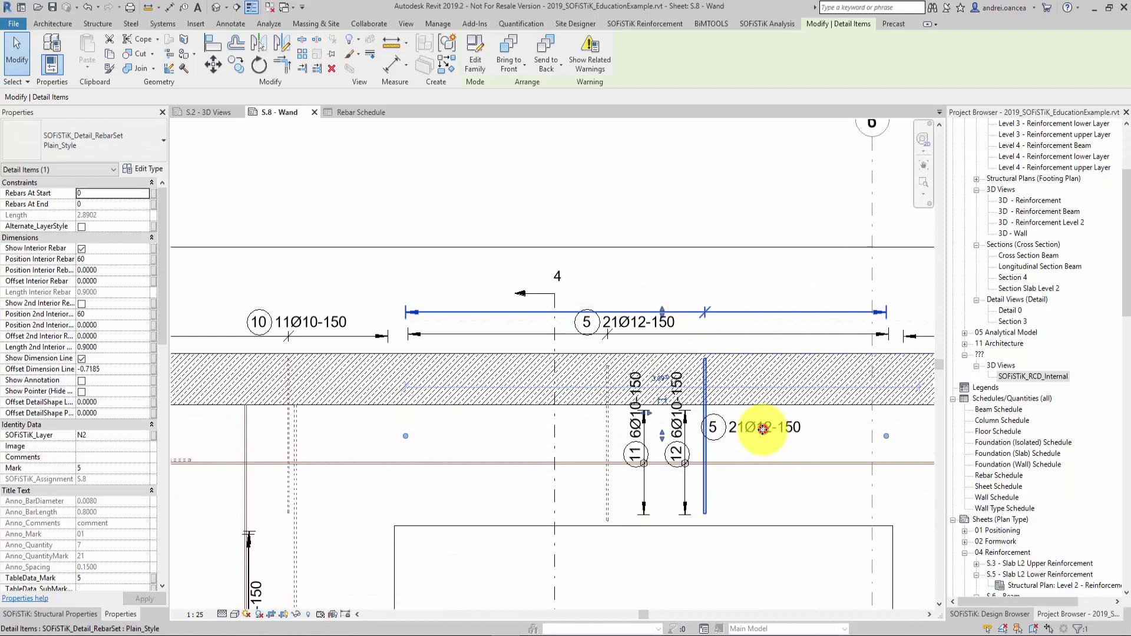
# Step: Raise the lower 21Ø12-150 tag above the slab and set the 12 6Ø10-150 Position Interior Rebar to 30
pyautogui.moveTo(762, 428); pyautogui.dragTo(658, 300)
pyautogui.click(638, 186)
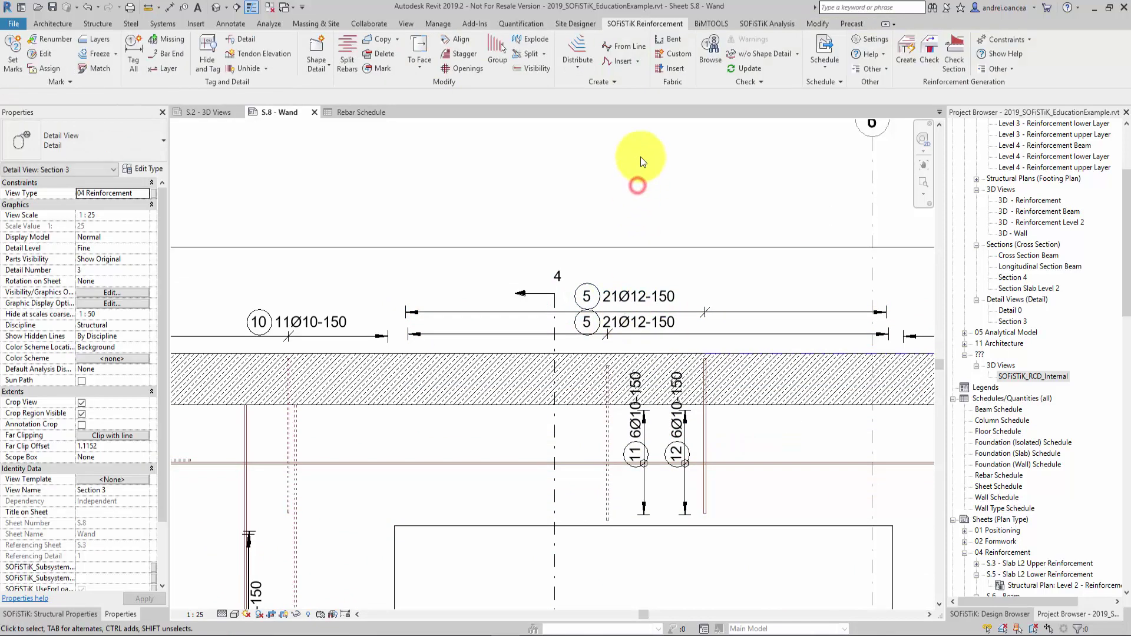
pyautogui.click(539, 462)
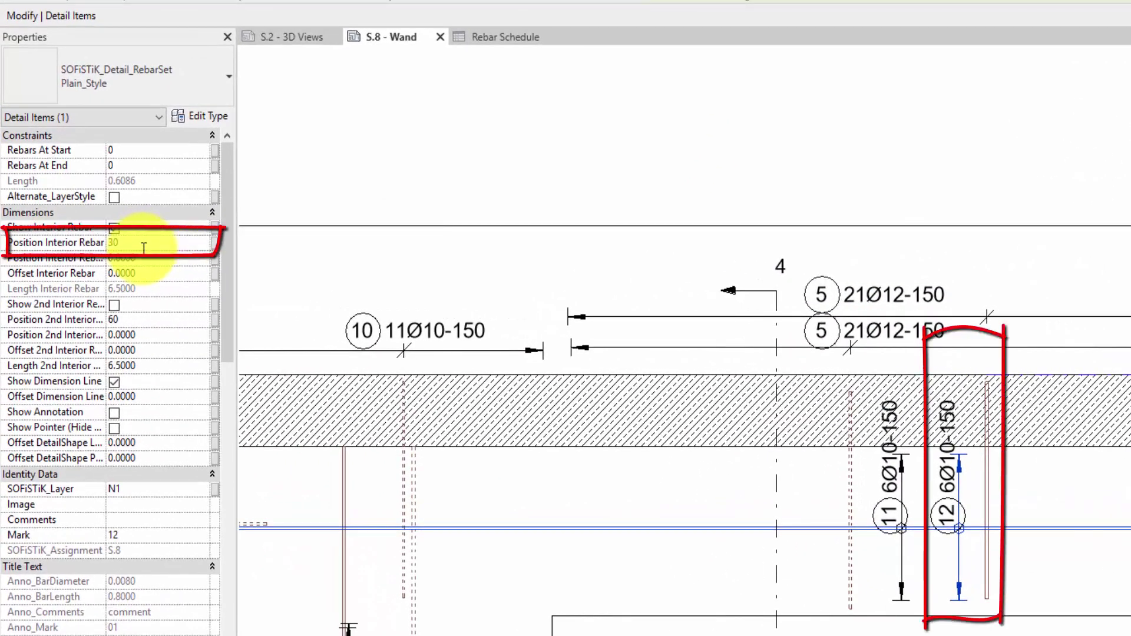
pyautogui.press('Return')
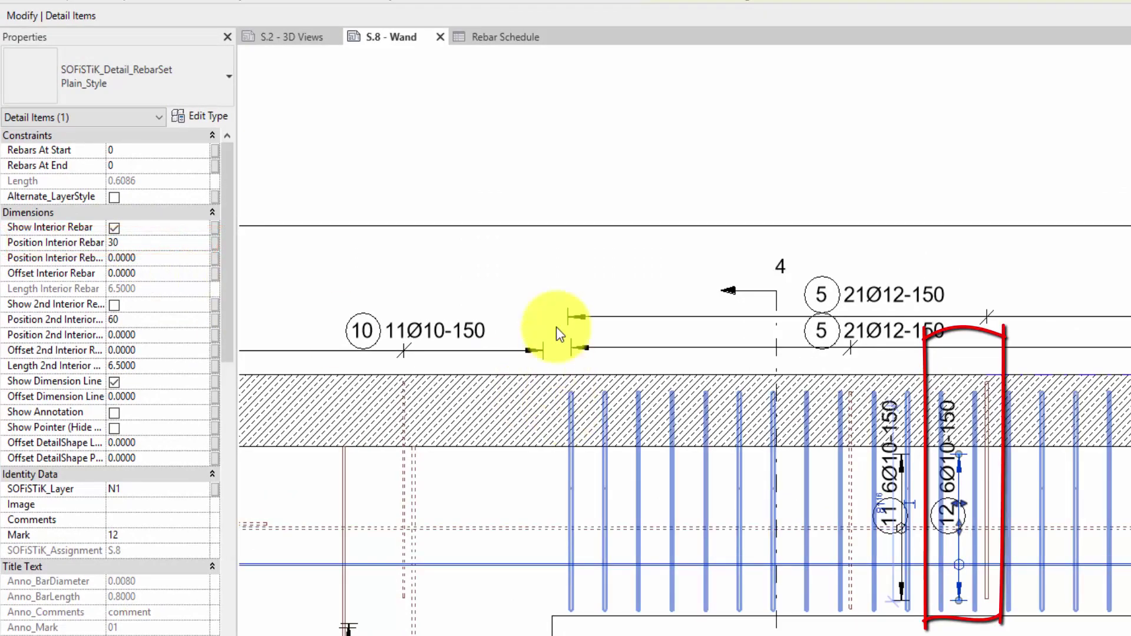
pyautogui.click(598, 151)
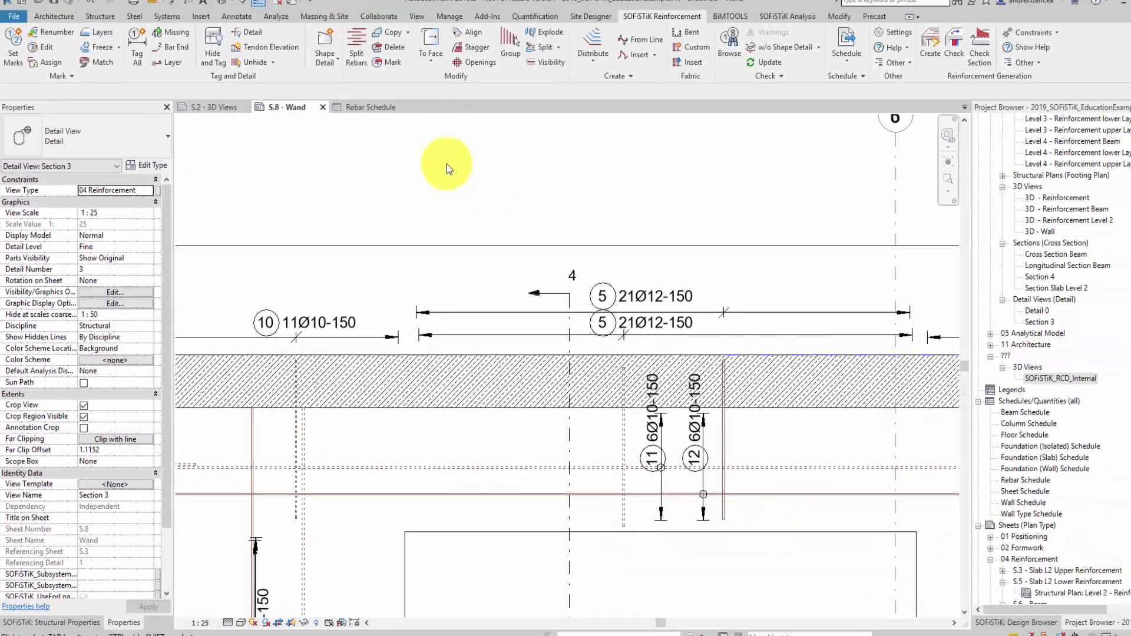
pyautogui.scroll(3, 758, 316)
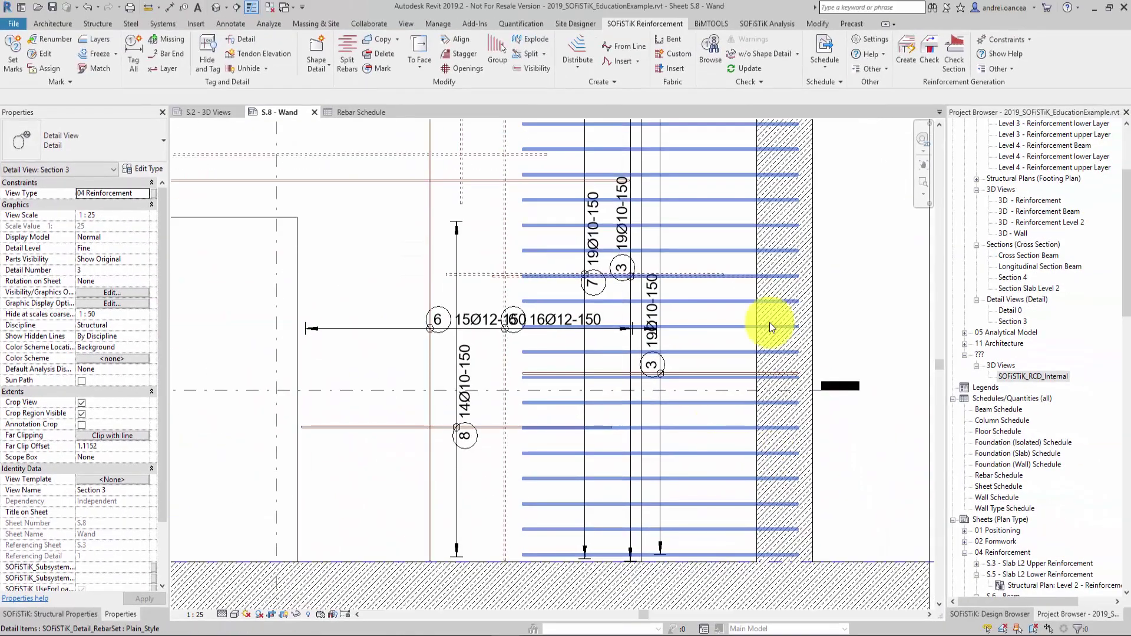
# Step: Drop the 15Ø12-150 and 16Ø12-150 dimension lines below the bars with their tags on them
pyautogui.click(358, 330)
pyautogui.moveTo(497, 332); pyautogui.dragTo(499, 507)
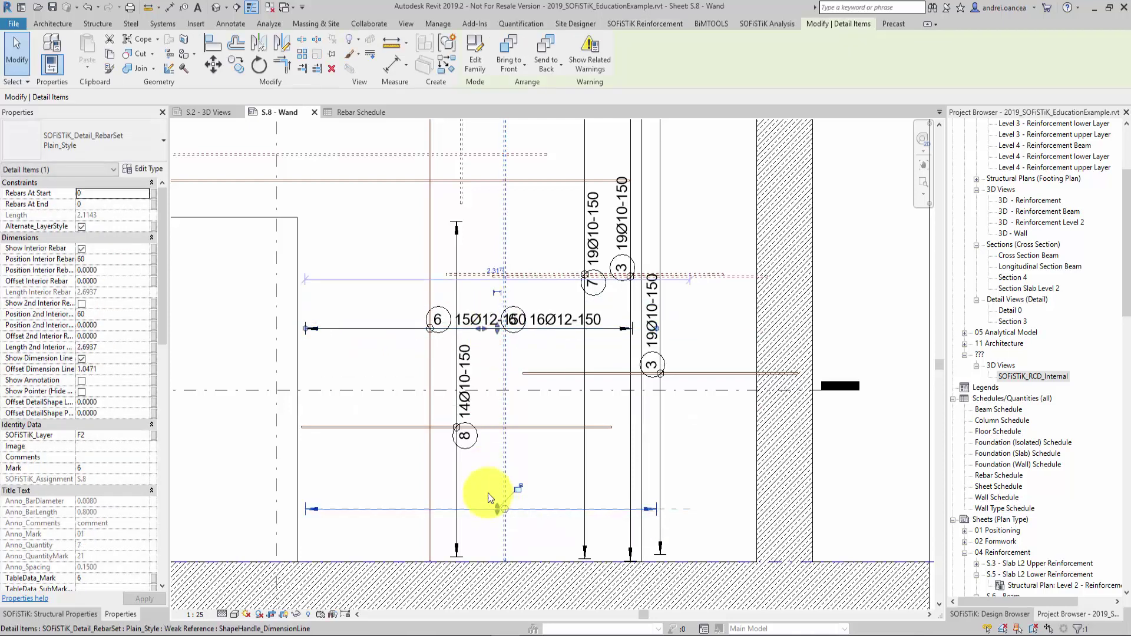
pyautogui.moveTo(560, 319); pyautogui.dragTo(548, 502)
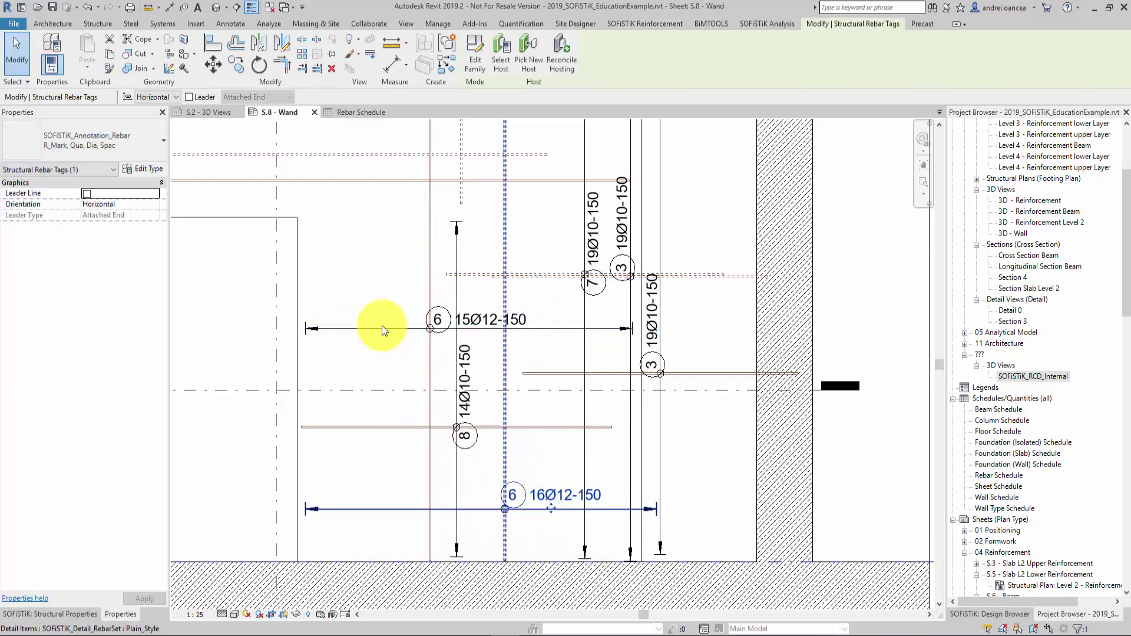
pyautogui.click(381, 326)
pyautogui.click(498, 475)
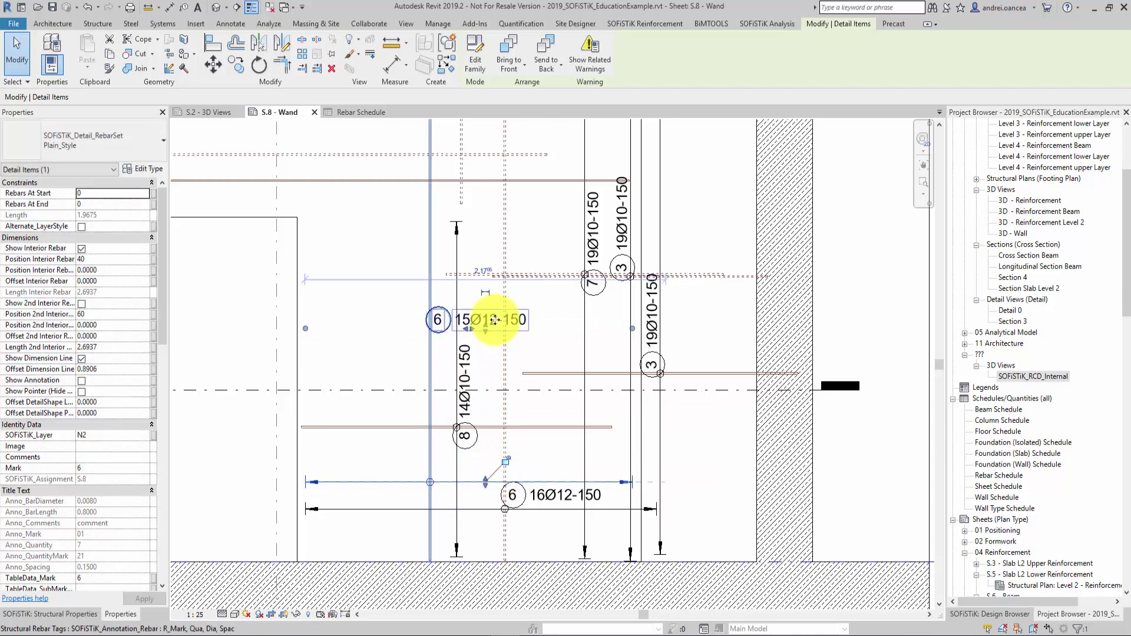
pyautogui.moveTo(489, 321); pyautogui.dragTo(380, 472)
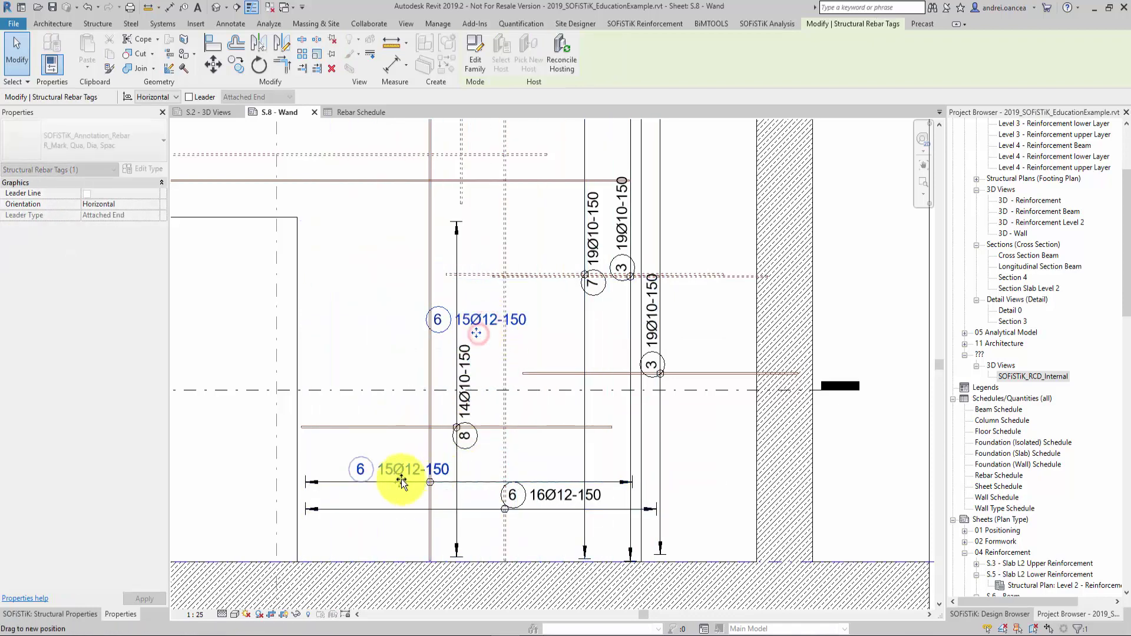
pyautogui.click(215, 459)
# Step: Move the 19Ø10-150 tags of bars 3 and 7 onto clearer positions beside their rebars
pyautogui.moveTo(619, 278); pyautogui.dragTo(658, 292, button='middle')
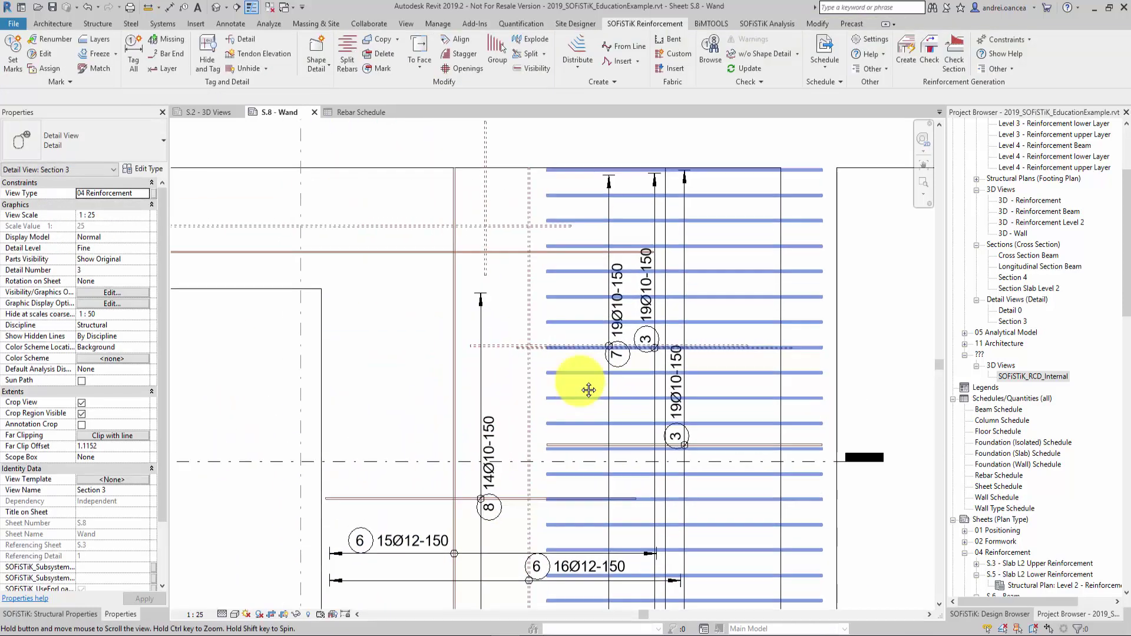
pyautogui.click(658, 386)
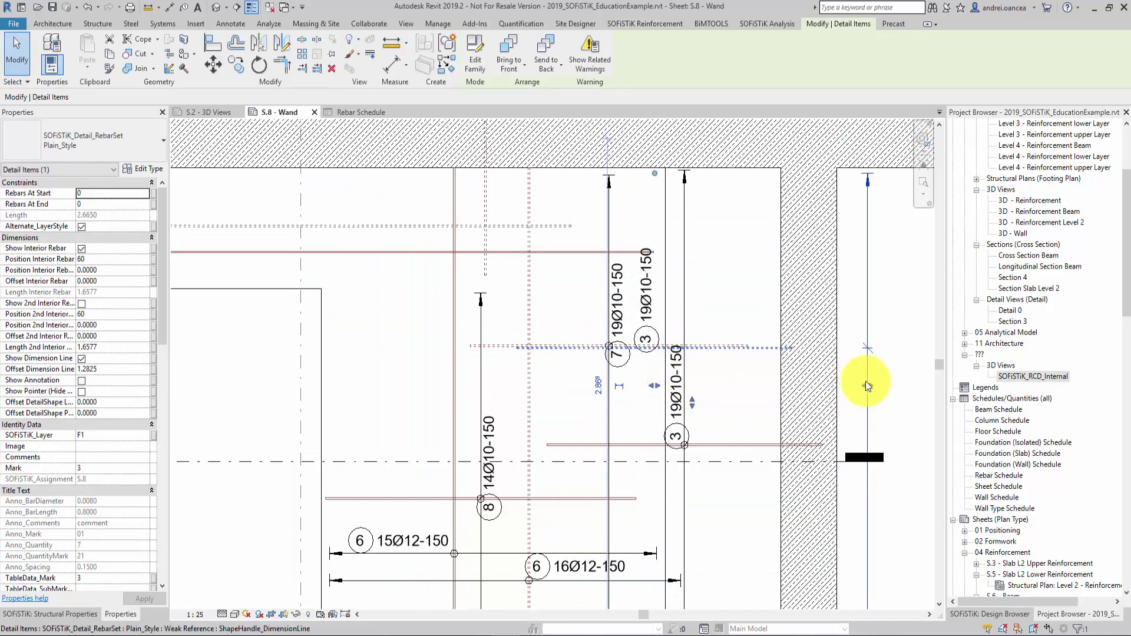
pyautogui.moveTo(645, 301); pyautogui.dragTo(854, 301)
pyautogui.click(245, 359)
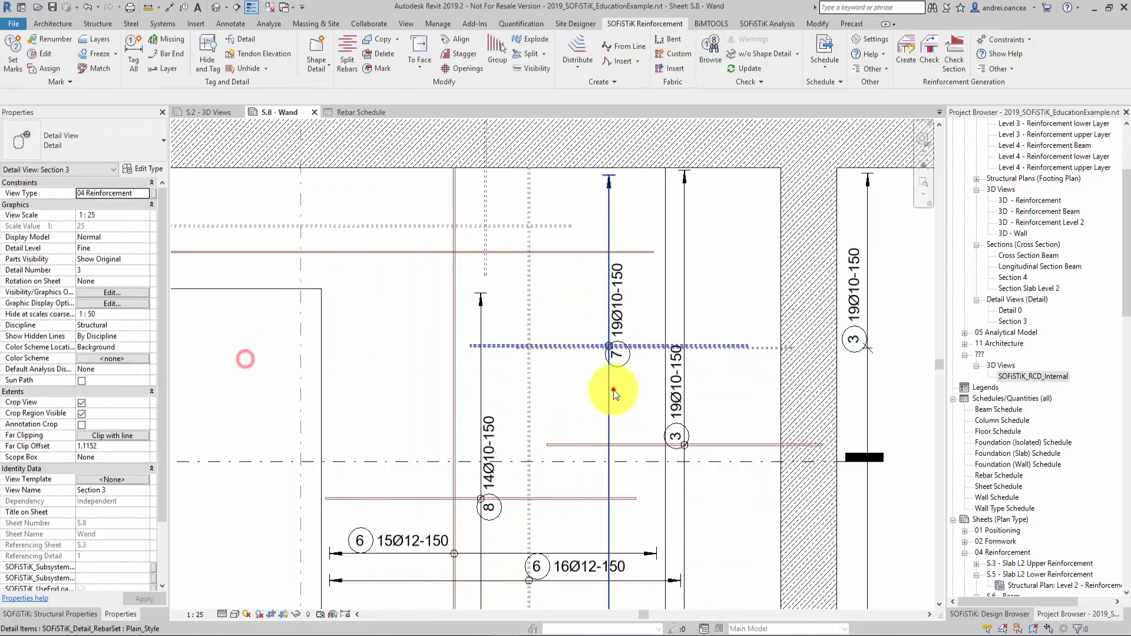
pyautogui.click(614, 393)
pyautogui.click(620, 286)
pyautogui.moveTo(627, 316); pyautogui.dragTo(606, 328)
pyautogui.click(771, 348)
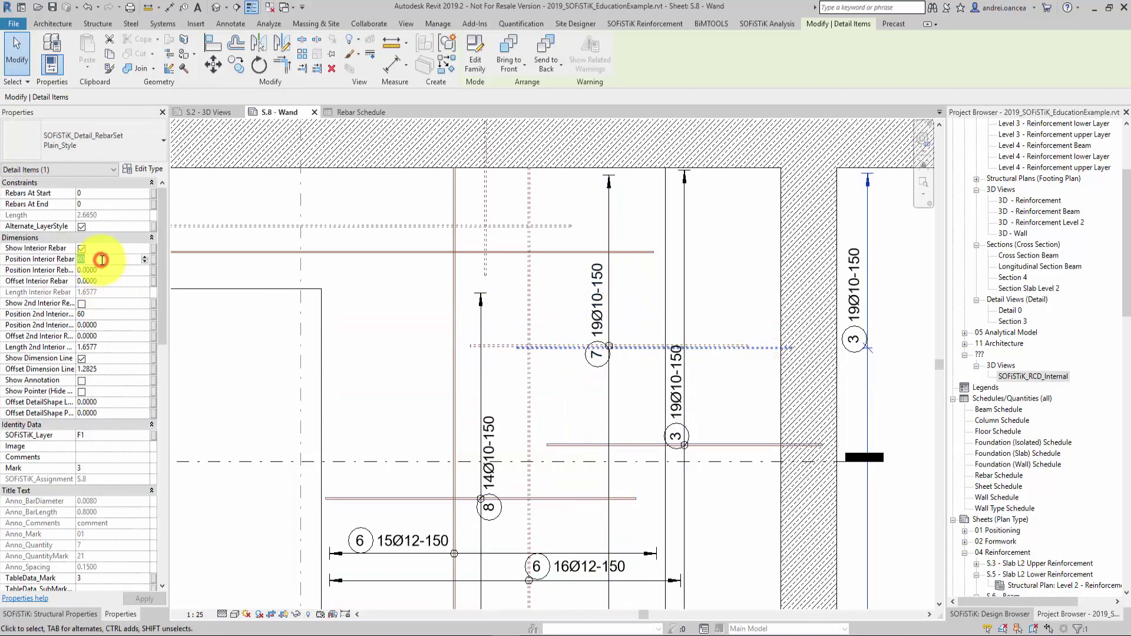
pyautogui.click(235, 353)
pyautogui.scroll(-2, 285, 345)
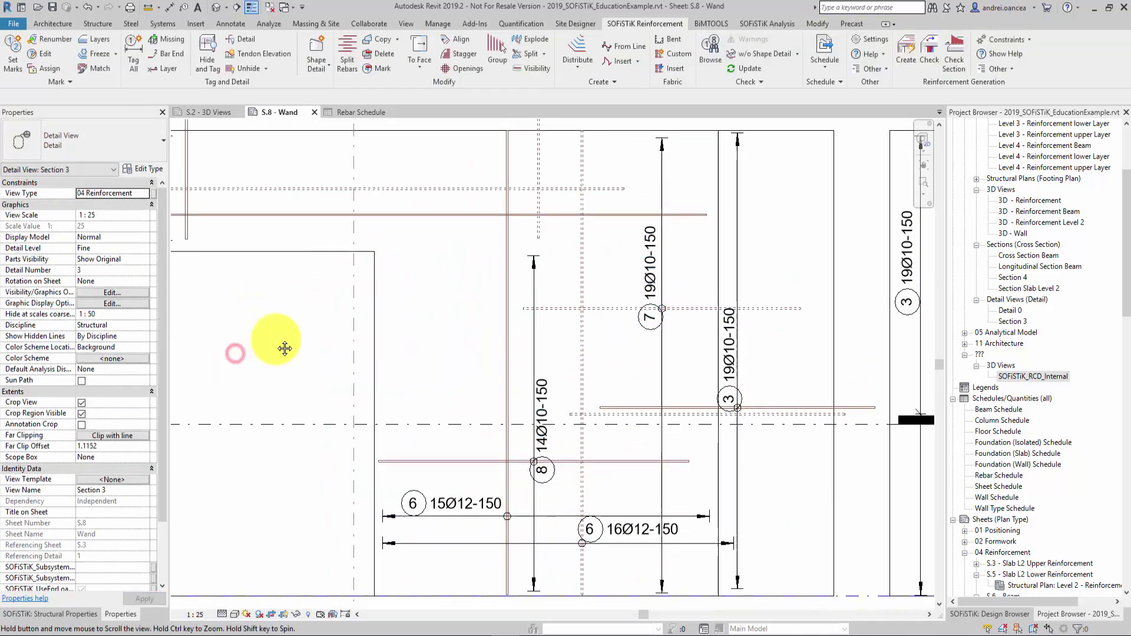
pyautogui.scroll(2, 292, 354)
pyautogui.scroll(2, 581, 421)
pyautogui.scroll(1, 601, 371)
# Step: Nudge the 14Ø10-150 tag and move the 11Ø12-150 tag down below the bars
pyautogui.moveTo(601, 345)
pyautogui.mouseDown()
pyautogui.moveTo(655, 329)
pyautogui.moveTo(625, 340)
pyautogui.mouseUp()
pyautogui.scroll(-2, 227, 404)
pyautogui.scroll(3, 580, 372)
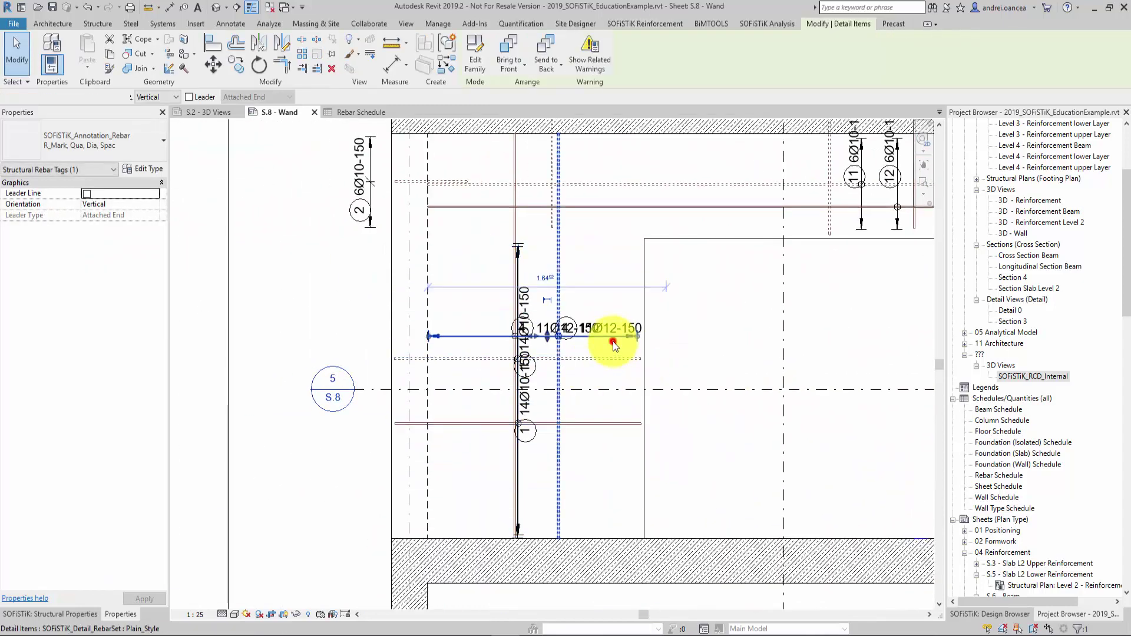
pyautogui.click(534, 400)
pyautogui.click(618, 328)
pyautogui.moveTo(619, 328)
pyautogui.mouseDown()
pyautogui.moveTo(598, 472)
pyautogui.moveTo(606, 494)
pyautogui.mouseUp()
pyautogui.click(670, 399)
# Step: Shift bar 1's 14Ø10-150 tags to the left of their rebar
pyautogui.click(518, 467)
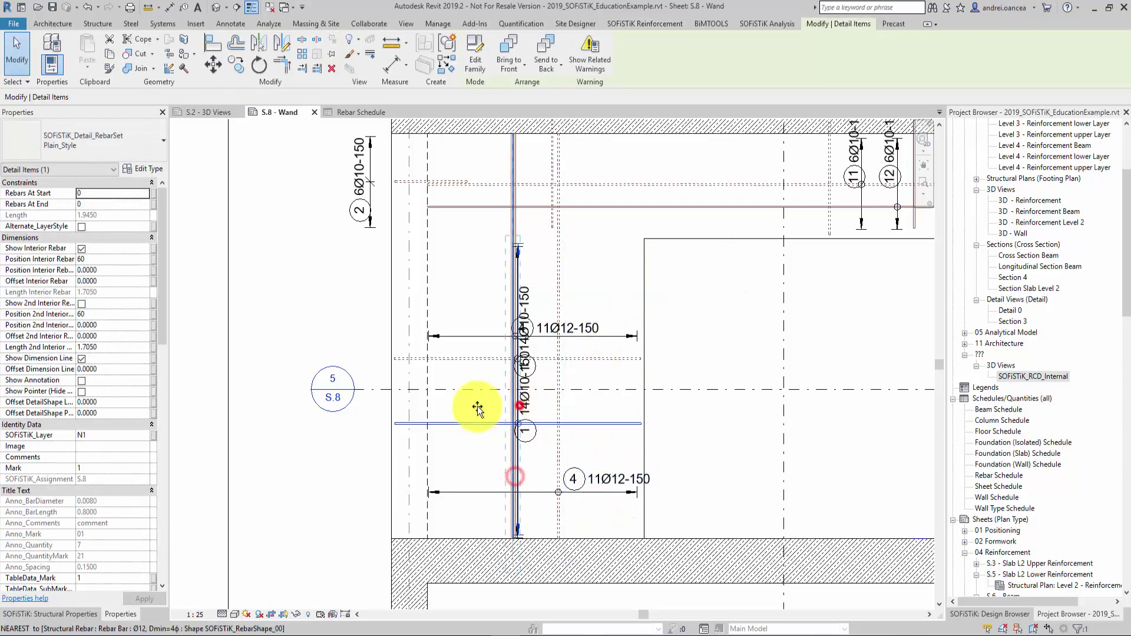
pyautogui.moveTo(525, 433); pyautogui.dragTo(473, 404)
pyautogui.click(298, 293)
pyautogui.moveTo(321, 252); pyautogui.dragTo(351, 270, button='middle')
pyautogui.click(548, 469)
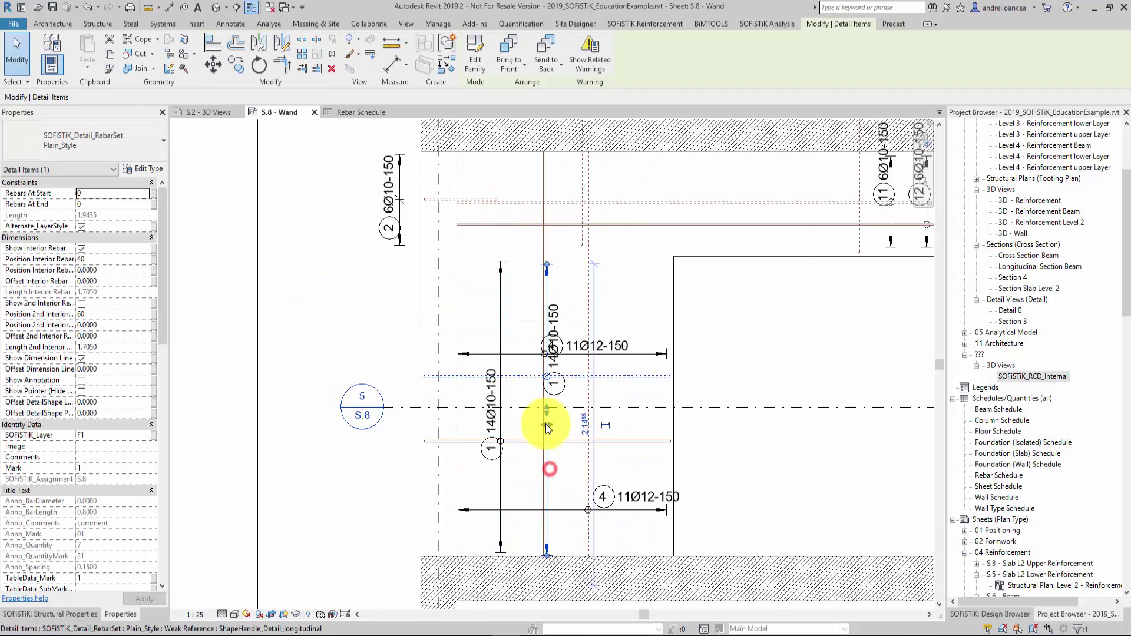
pyautogui.moveTo(556, 354); pyautogui.dragTo(513, 362)
pyautogui.click(756, 315)
pyautogui.scroll(-2, 755, 315)
pyautogui.scroll(-2, 459, 353)
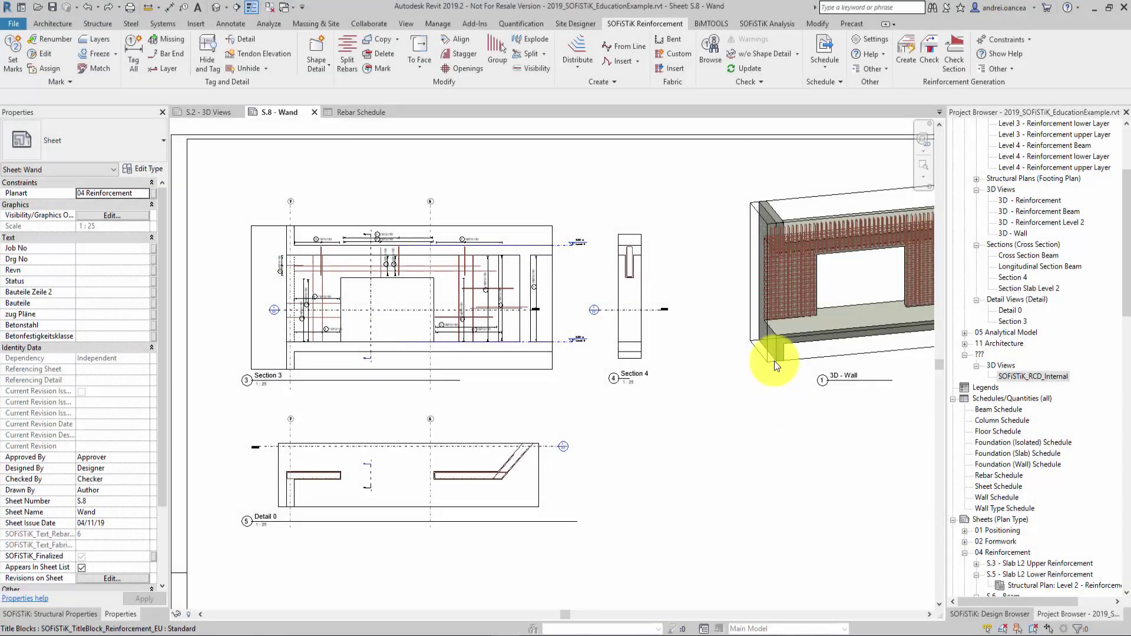
# Step: Enable 'Display reinforcement shape next to annotation' on the SOFiSTiK Annotations page and confirm
pyautogui.click(870, 40)
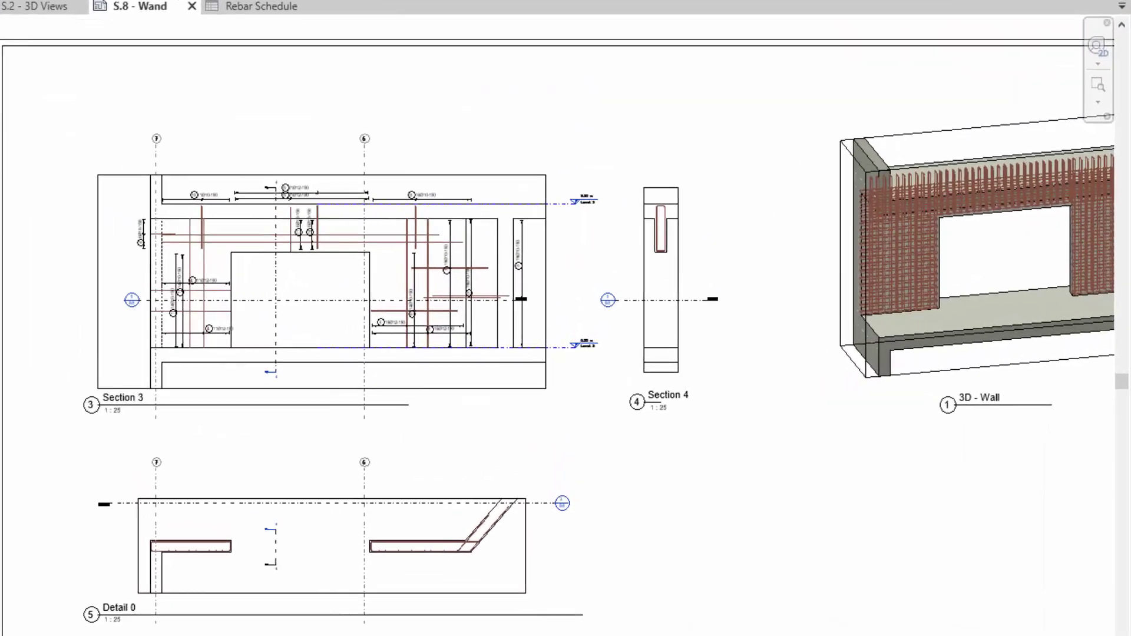
pyautogui.click(388, 78)
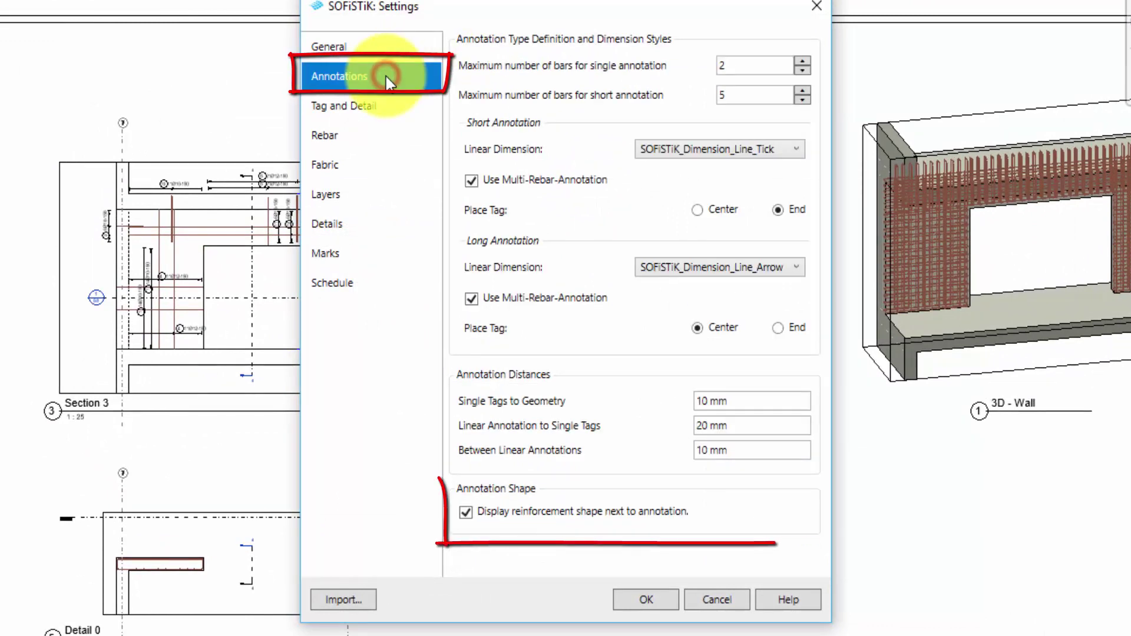
pyautogui.click(655, 603)
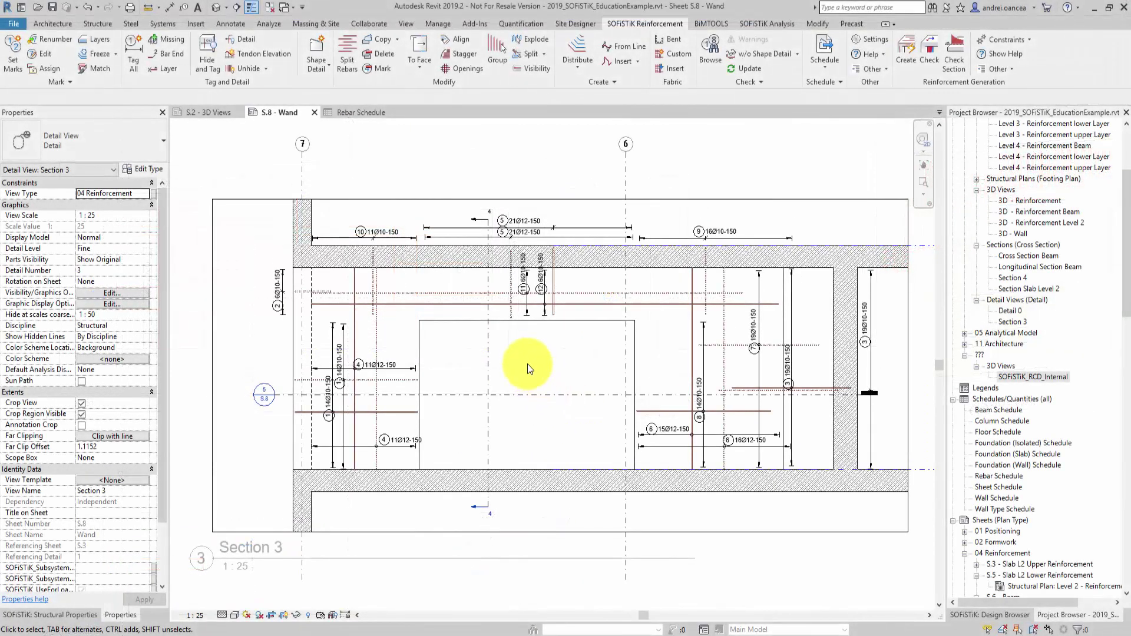
pyautogui.scroll(-2, 527, 363)
pyautogui.scroll(-2, 526, 362)
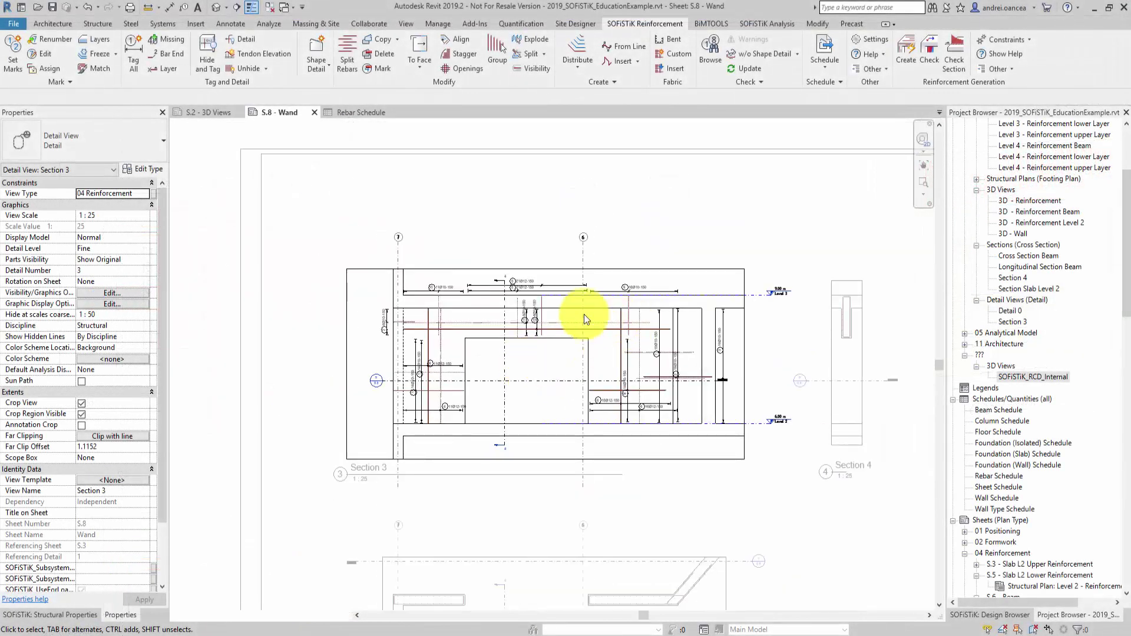
pyautogui.scroll(2, 805, 325)
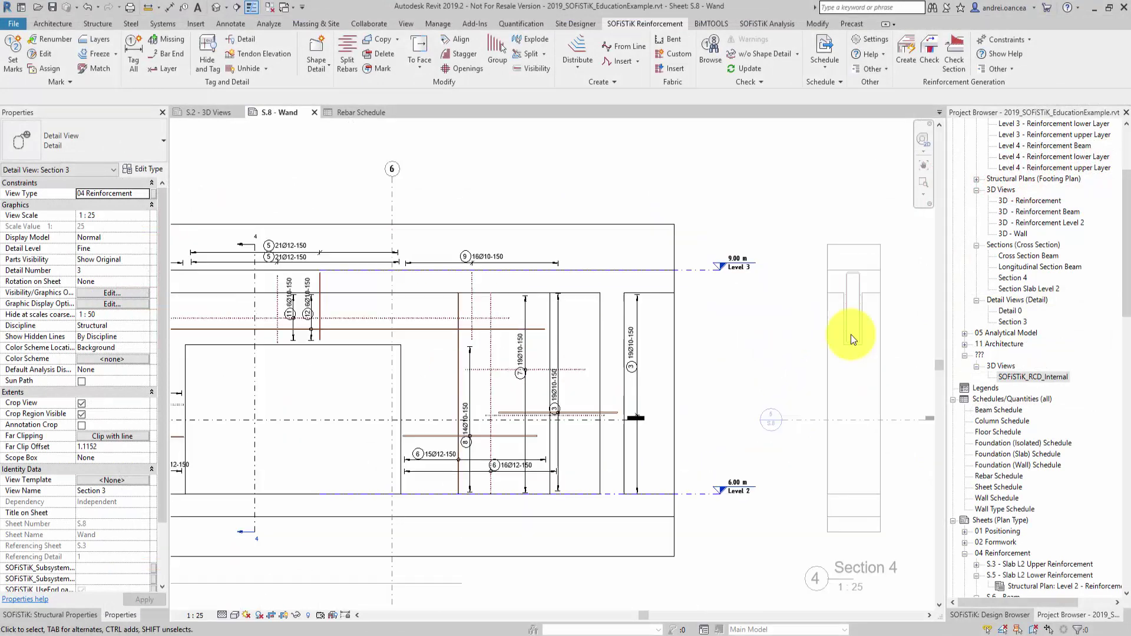
# Step: Deactivate Section 3 and activate the Section 4 viewport on the Wand sheet
pyautogui.moveTo(851, 334)
pyautogui.mouseDown(button='middle')
pyautogui.moveTo(766, 378)
pyautogui.moveTo(555, 344)
pyautogui.moveTo(568, 404)
pyautogui.mouseUp(button='middle')
pyautogui.scroll(2, 556, 343)
pyautogui.doubleClick(574, 332)
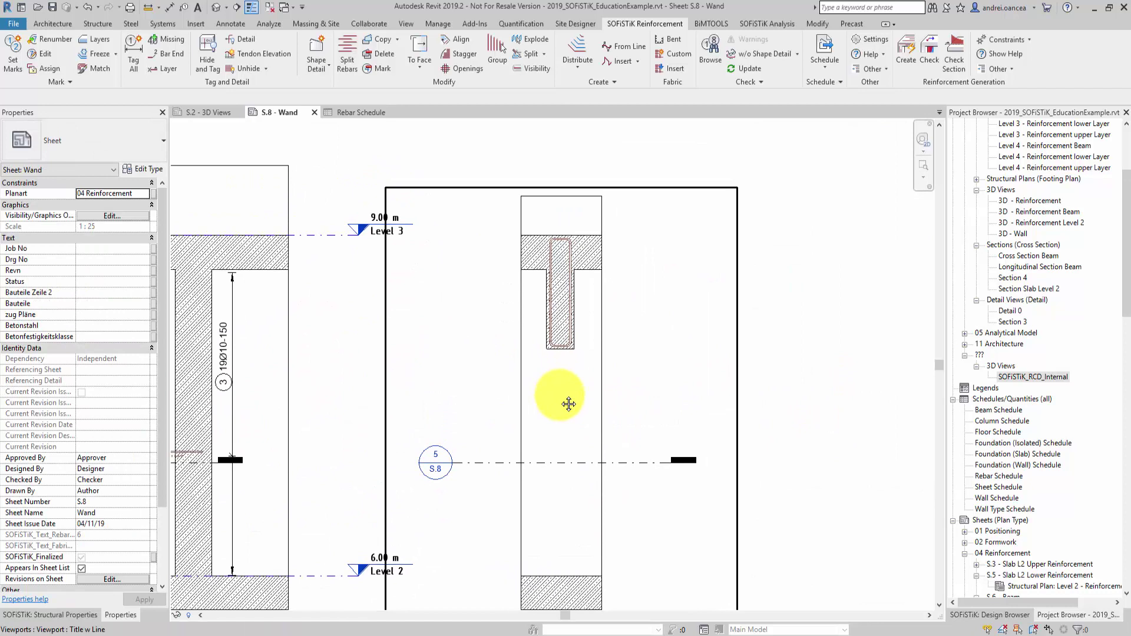
pyautogui.doubleClick(555, 396)
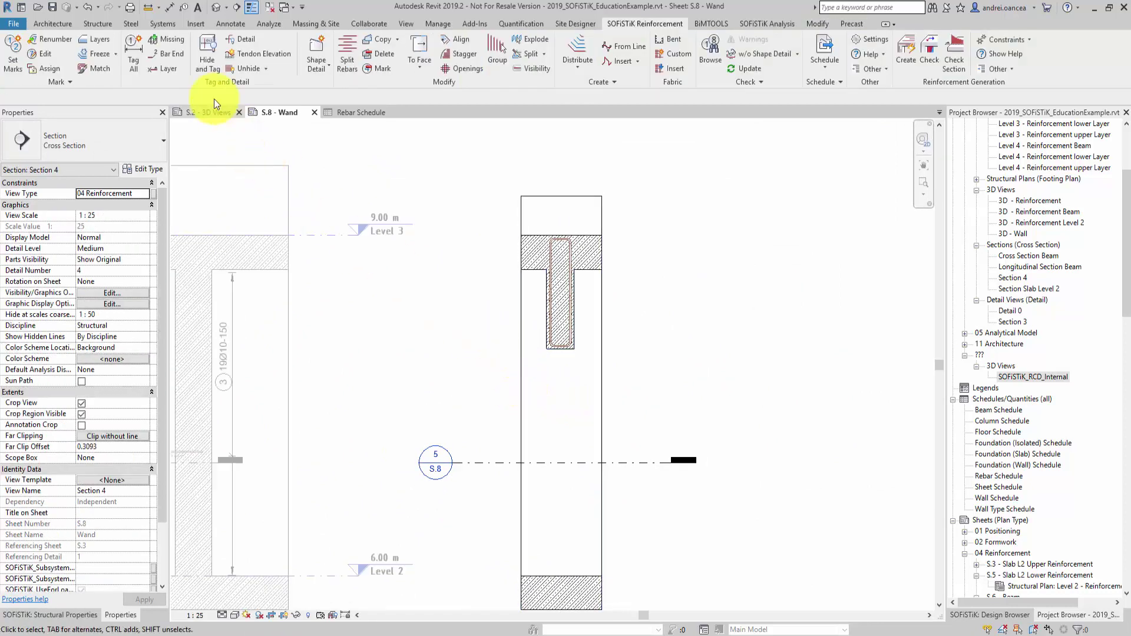
# Step: Tag all rebars in Section 4, lift both 21Ø12-150 tags above the wall and shorten the left dimension annotation
pyautogui.click(129, 66)
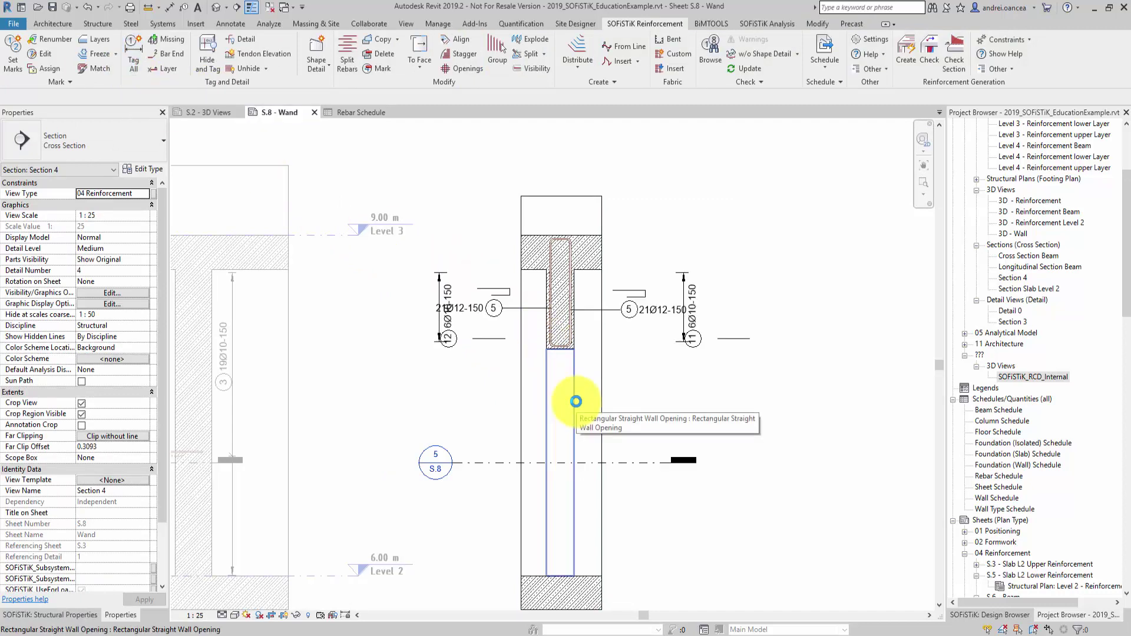
pyautogui.moveTo(480, 310); pyautogui.dragTo(480, 228)
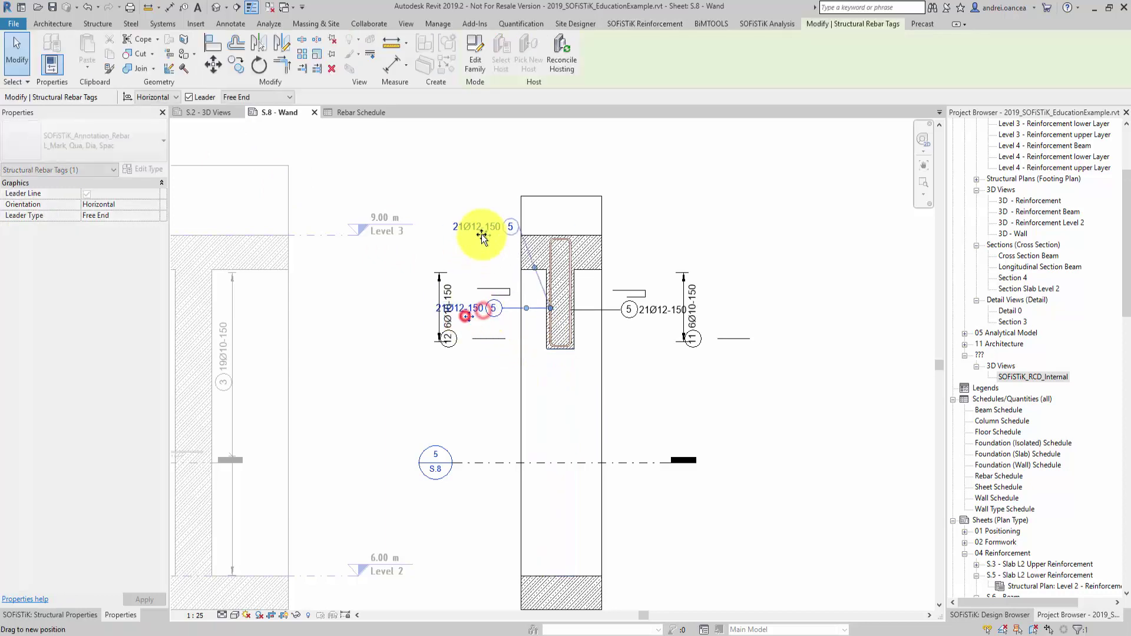
pyautogui.moveTo(651, 316); pyautogui.dragTo(651, 233)
pyautogui.click(448, 326)
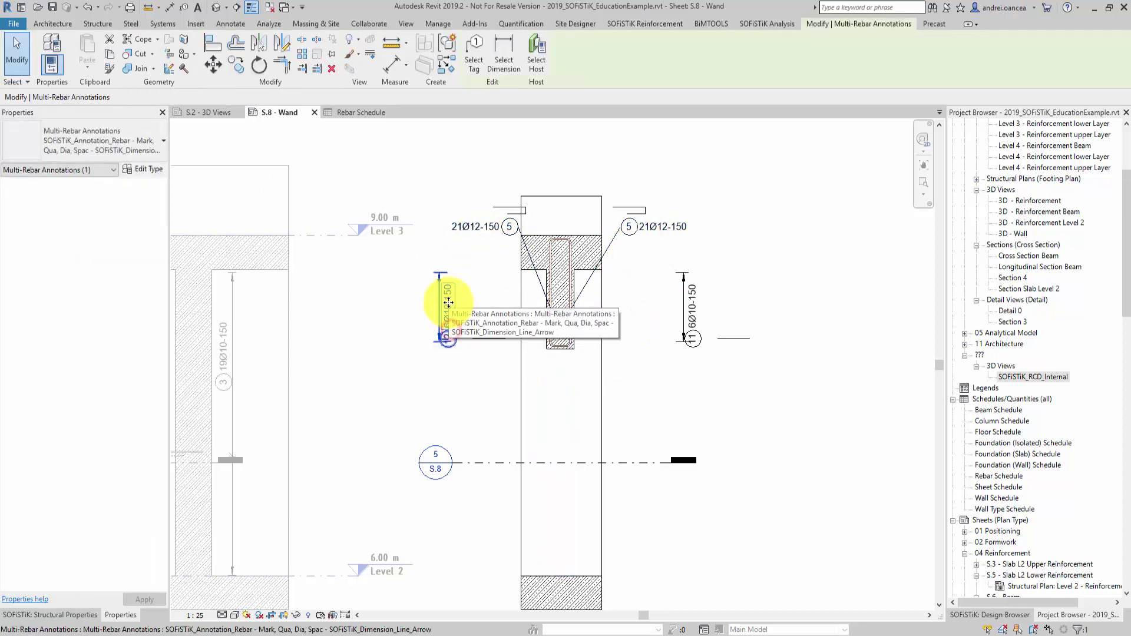
pyautogui.moveTo(462, 304); pyautogui.dragTo(434, 374)
# Step: Place the 6Ø10-150 labels beneath their bars and the right 21Ø12-150 tag beside the wall top
pyautogui.moveTo(439, 327); pyautogui.dragTo(532, 342)
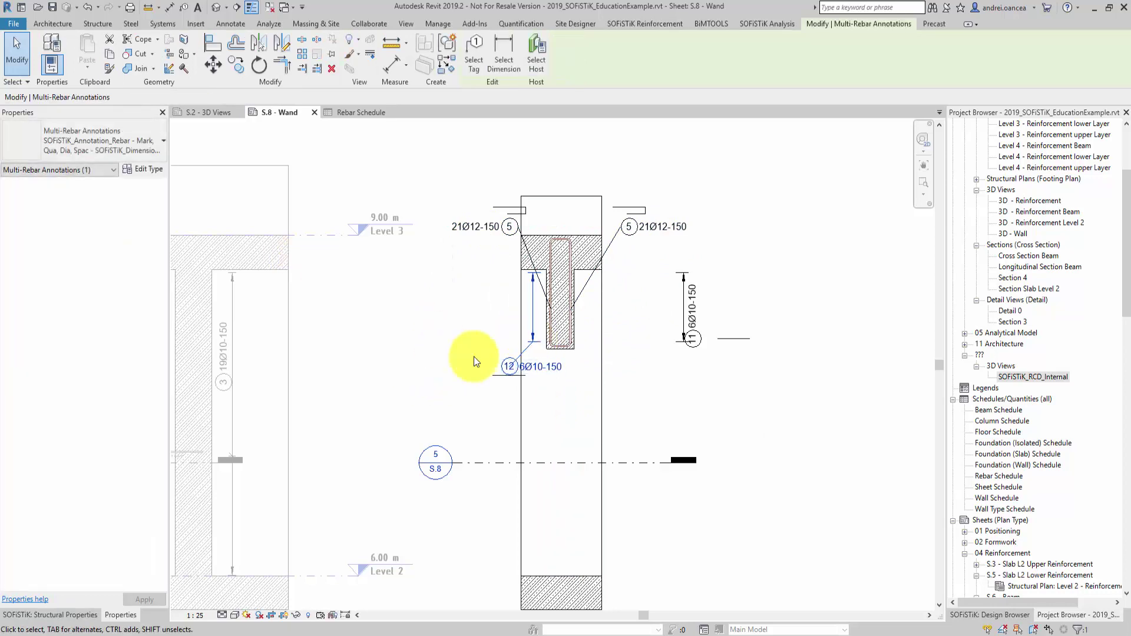
pyautogui.moveTo(692, 324); pyautogui.dragTo(733, 360)
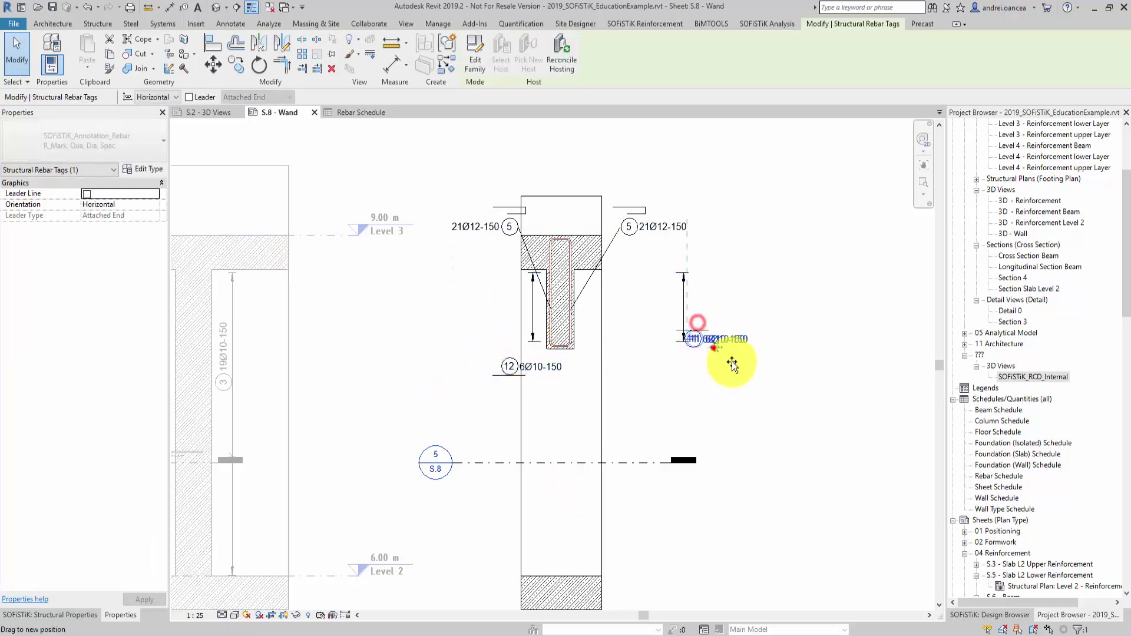
pyautogui.click(677, 334)
pyautogui.moveTo(656, 335); pyautogui.dragTo(595, 323)
pyautogui.click(569, 313)
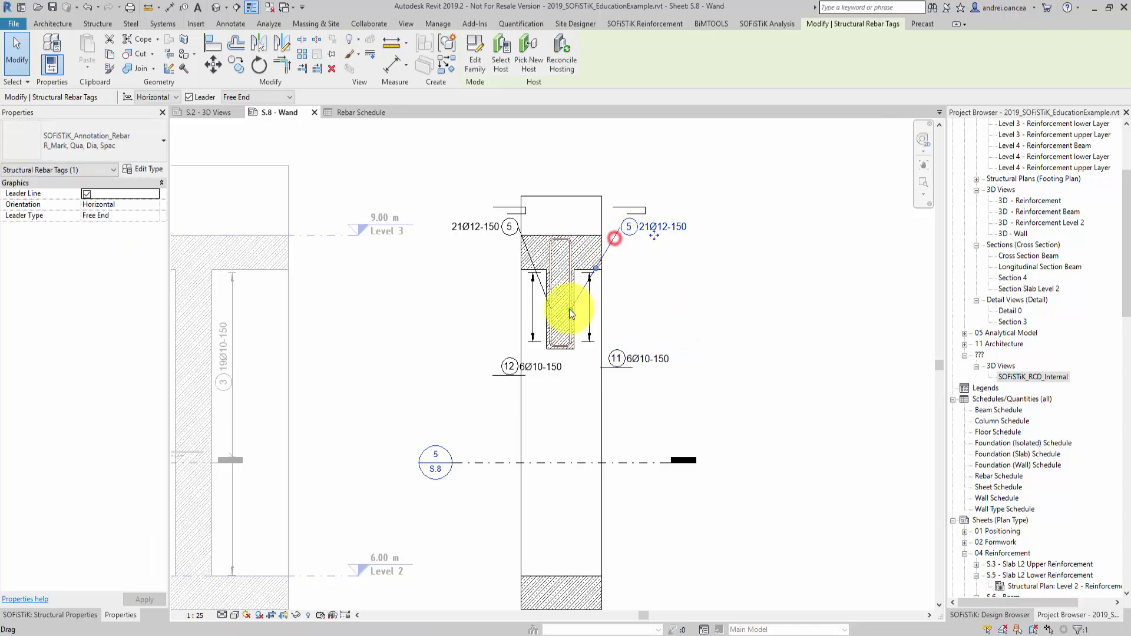
pyautogui.moveTo(527, 257); pyautogui.dragTo(551, 309)
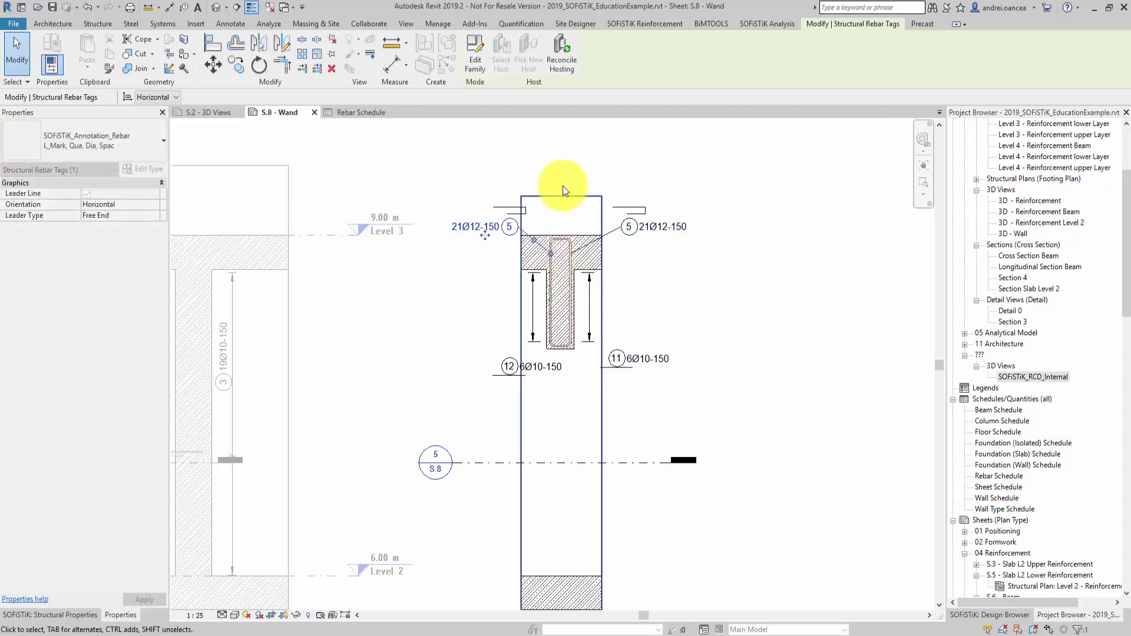
pyautogui.click(544, 166)
pyautogui.scroll(-3, 437, 213)
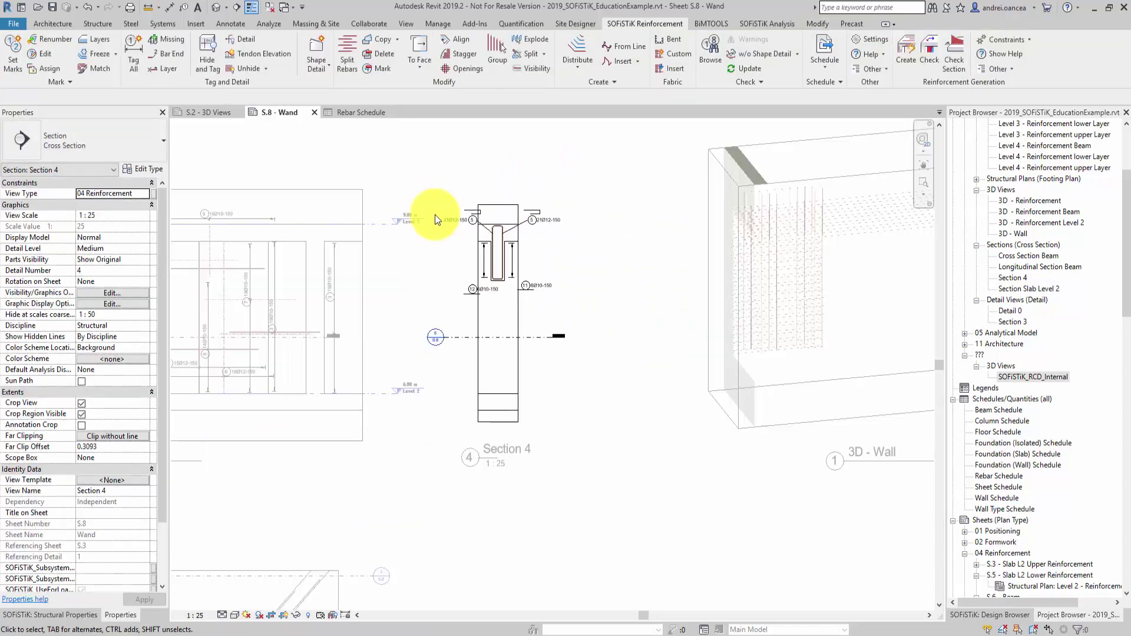
pyautogui.scroll(-3, 435, 216)
# Step: Activate the Detail 0 viewport and tag all its reinforcement with SOFiSTiK Tag All
pyautogui.click(468, 442)
pyautogui.scroll(2, 626, 462)
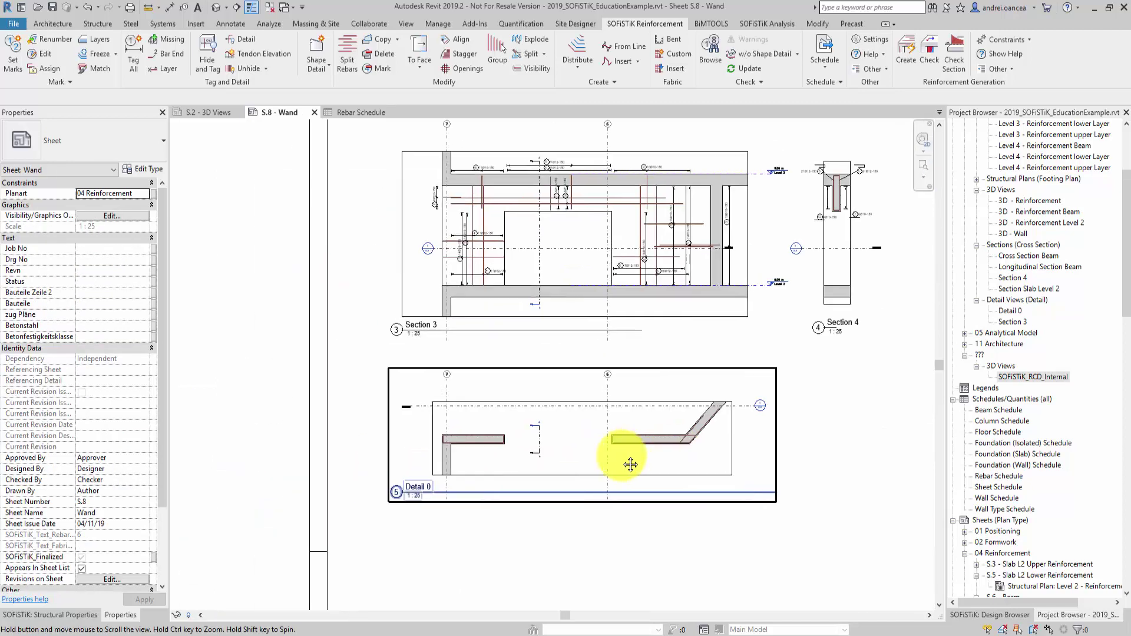
pyautogui.scroll(2, 578, 455)
pyautogui.scroll(2, 579, 460)
pyautogui.doubleClick(579, 461)
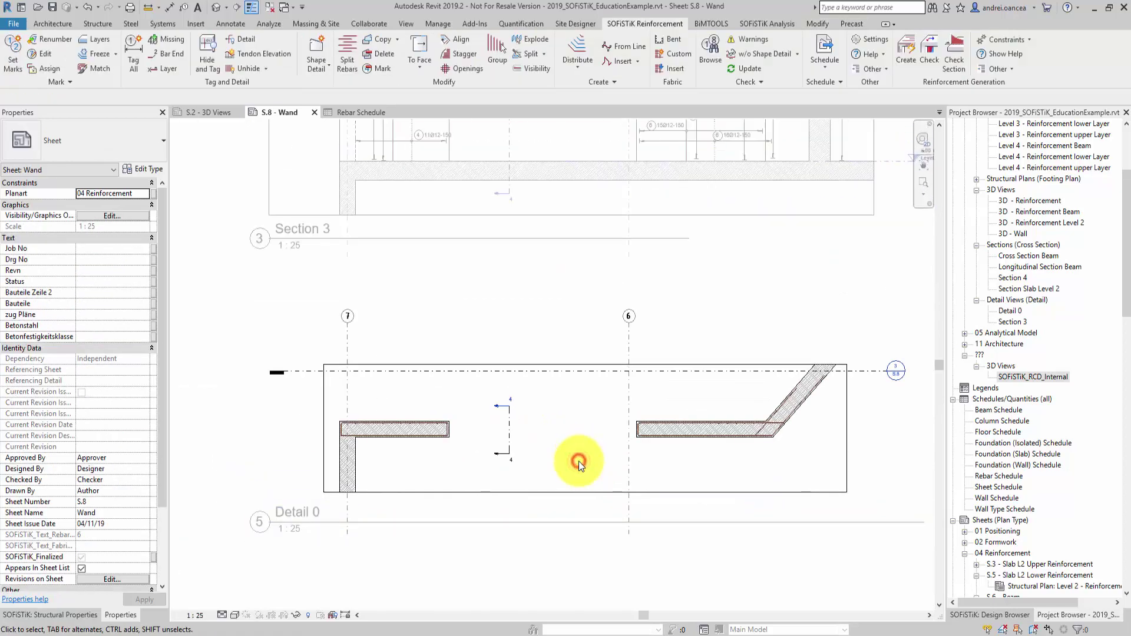
pyautogui.scroll(1, 583, 463)
pyautogui.moveTo(600, 467); pyautogui.dragTo(573, 465, button='middle')
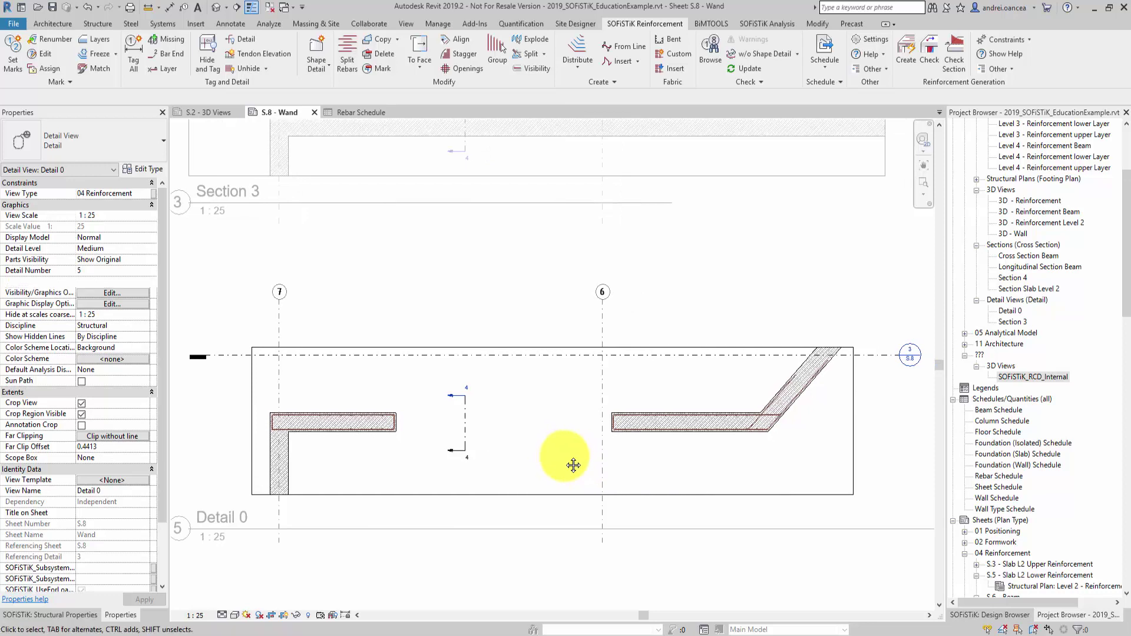
pyautogui.click(139, 63)
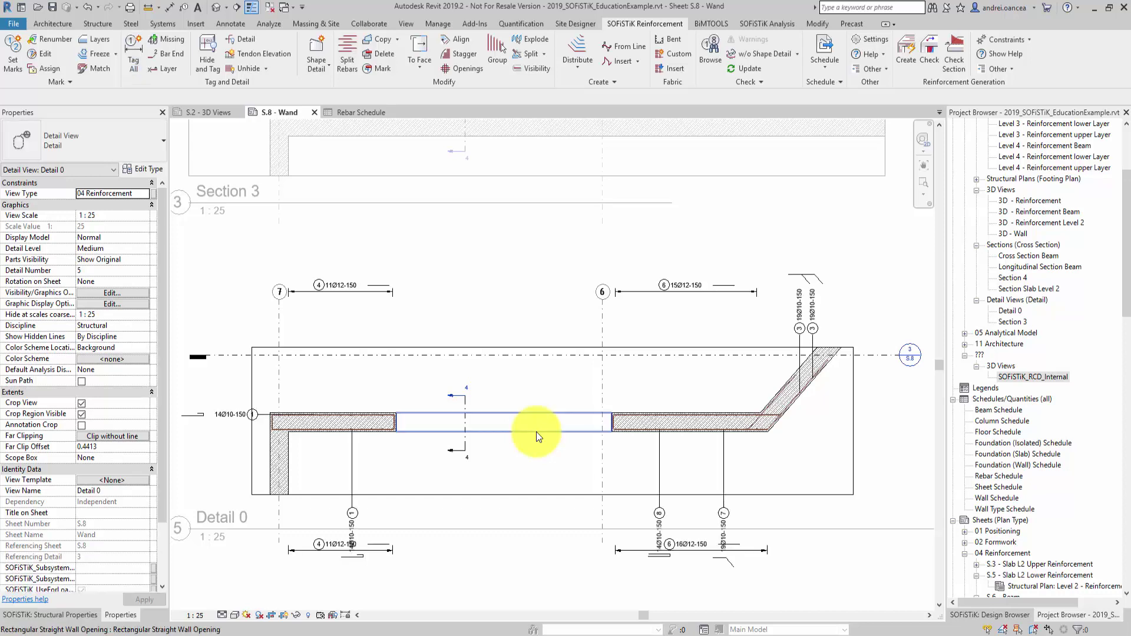
# Step: Move the 16Ø12-150, 15Ø12-150, both 11Ø12-150 and the 14Ø10-150 annotations onto the slab edges
pyautogui.click(676, 544)
pyautogui.moveTo(677, 544); pyautogui.dragTo(685, 462)
pyautogui.click(661, 292)
pyautogui.moveTo(658, 319); pyautogui.dragTo(658, 424)
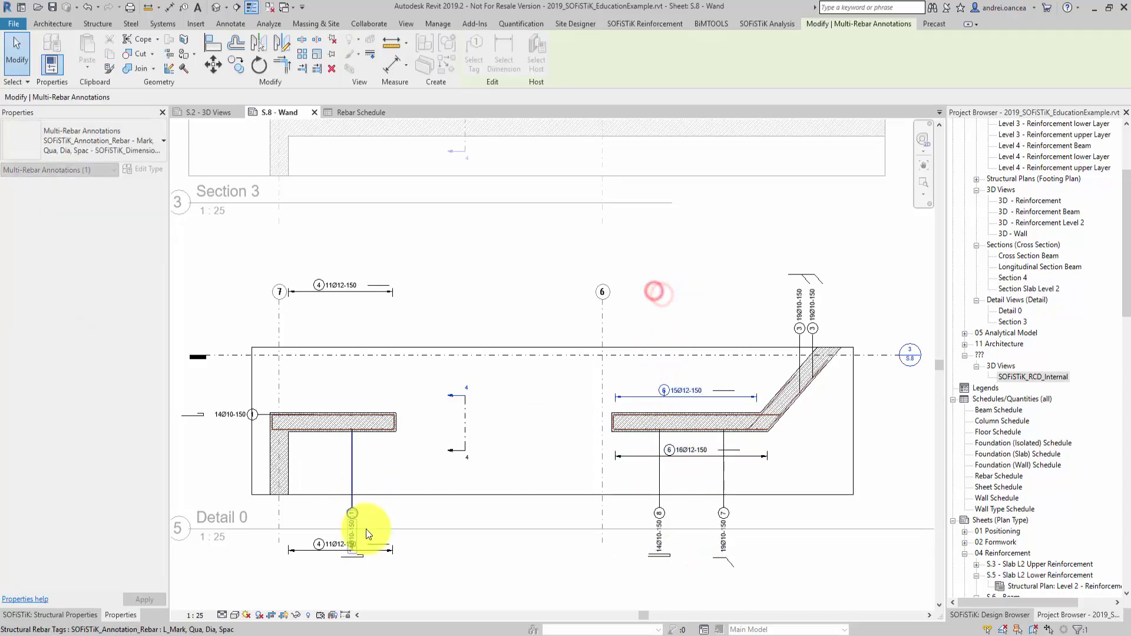
pyautogui.moveTo(304, 552); pyautogui.dragTo(303, 452)
pyautogui.moveTo(368, 291); pyautogui.dragTo(369, 396)
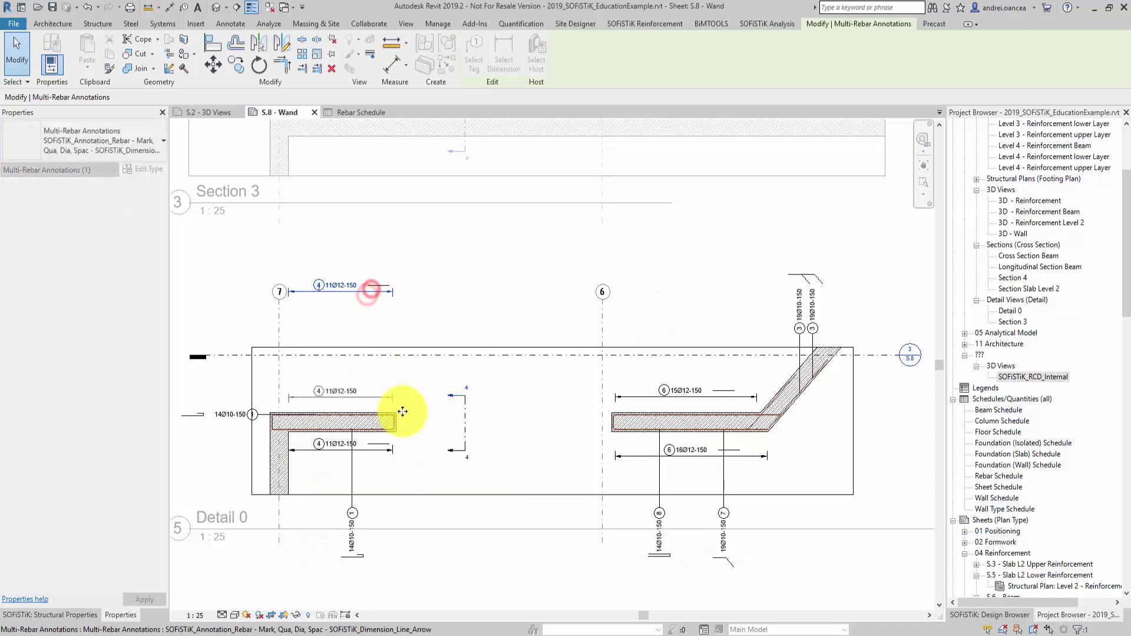
pyautogui.click(662, 519)
pyautogui.moveTo(619, 461); pyautogui.dragTo(618, 450)
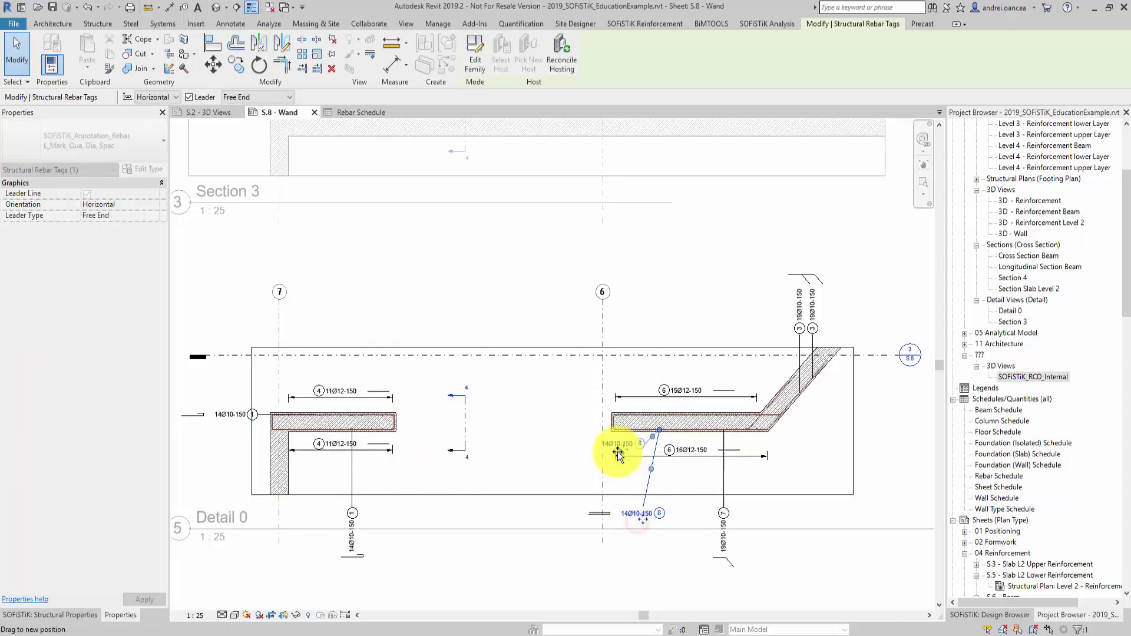
pyautogui.scroll(2, 618, 450)
# Step: Switch the bar 7 tag to R_Mark, Dia, Spac under the right slab and set the 19Ø10-150 tags beside the sloped slab
pyautogui.click(682, 505)
pyautogui.click(121, 137)
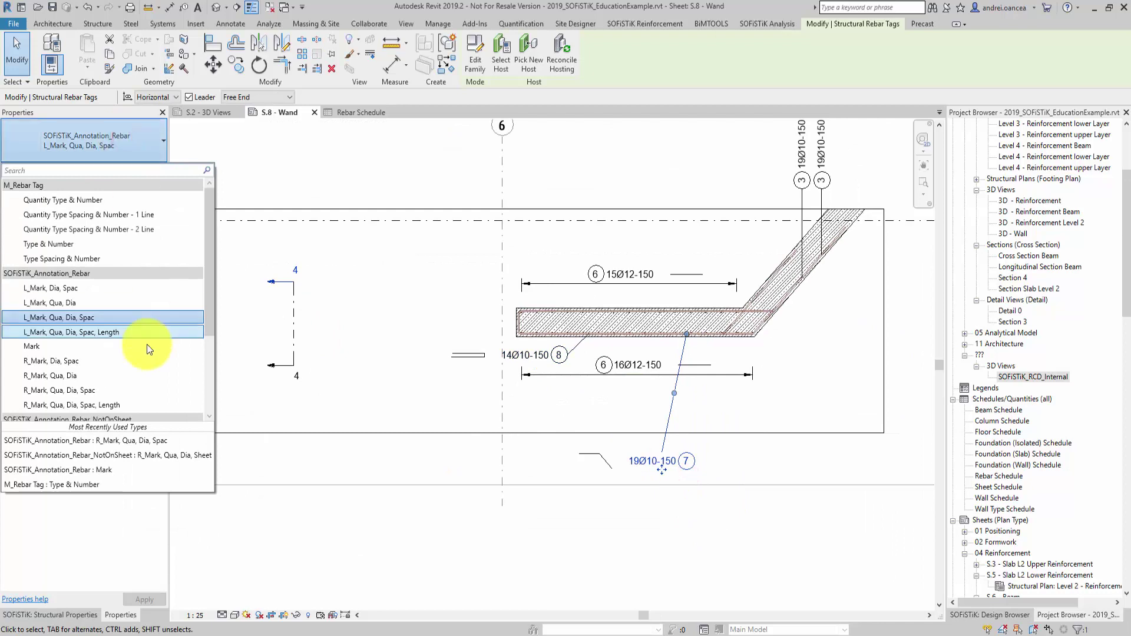
pyautogui.click(133, 360)
pyautogui.moveTo(706, 470); pyautogui.dragTo(739, 358)
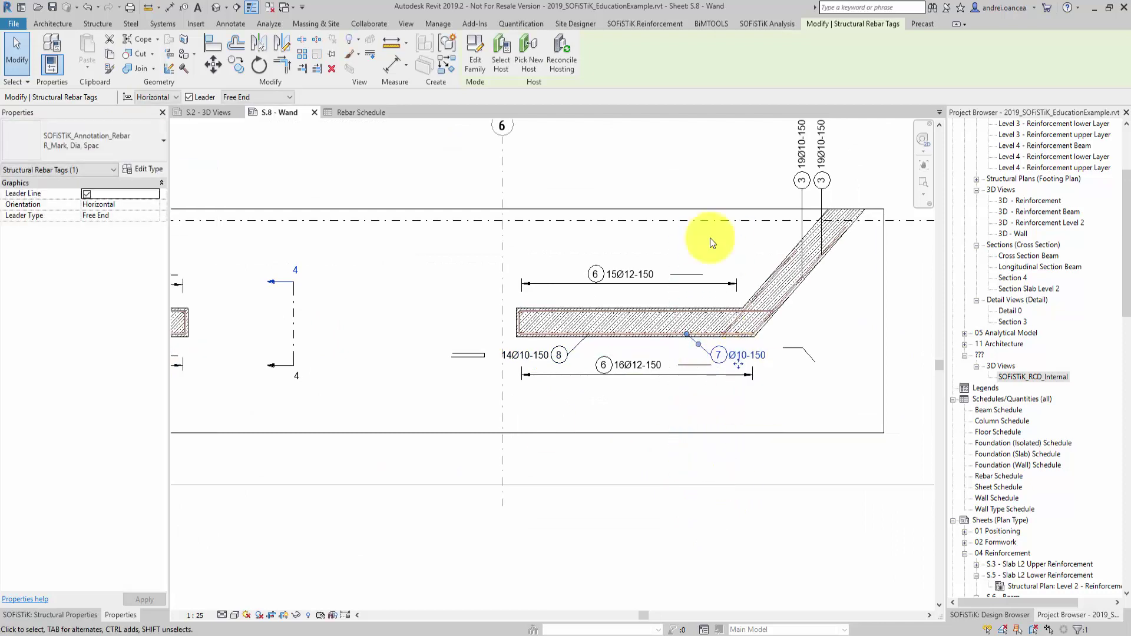
pyautogui.scroll(2, 714, 240)
pyautogui.moveTo(776, 168); pyautogui.dragTo(770, 412)
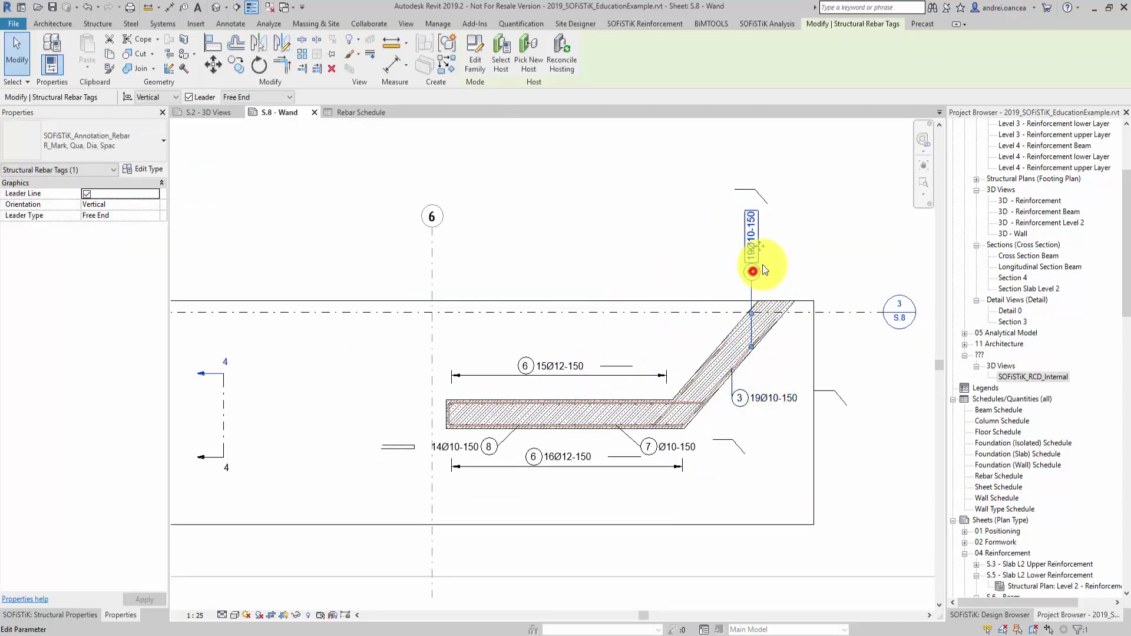
pyautogui.moveTo(809, 356); pyautogui.dragTo(808, 361)
# Step: Switch the bar 1 tag to R_Mark, Dia, Spac and place its Ø10-150 label under the left slab
pyautogui.click(609, 222)
pyautogui.hscroll(-3, 649, 404)
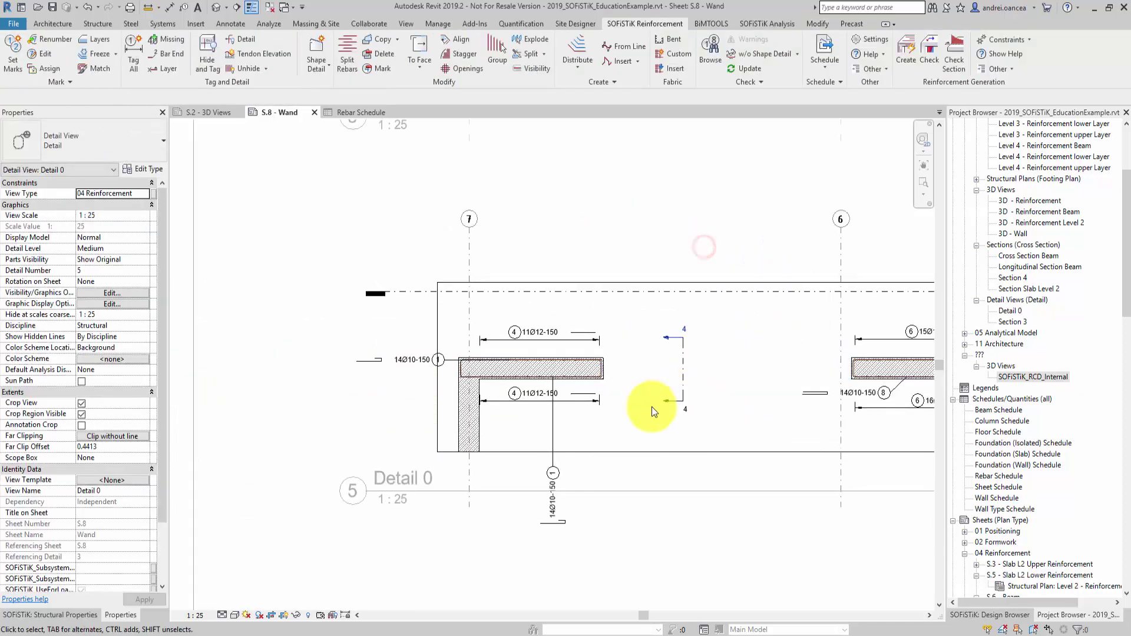
pyautogui.click(556, 495)
pyautogui.click(88, 141)
pyautogui.click(91, 364)
pyautogui.moveTo(567, 477); pyautogui.dragTo(603, 434)
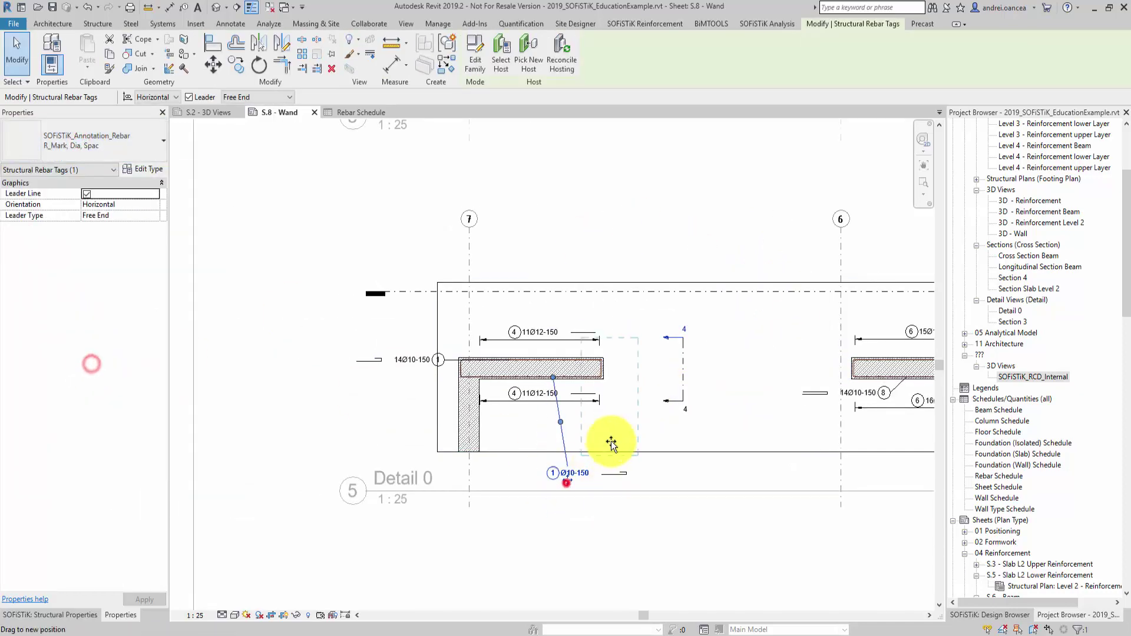
pyautogui.click(765, 424)
pyautogui.moveTo(760, 407); pyautogui.dragTo(501, 358, button='middle')
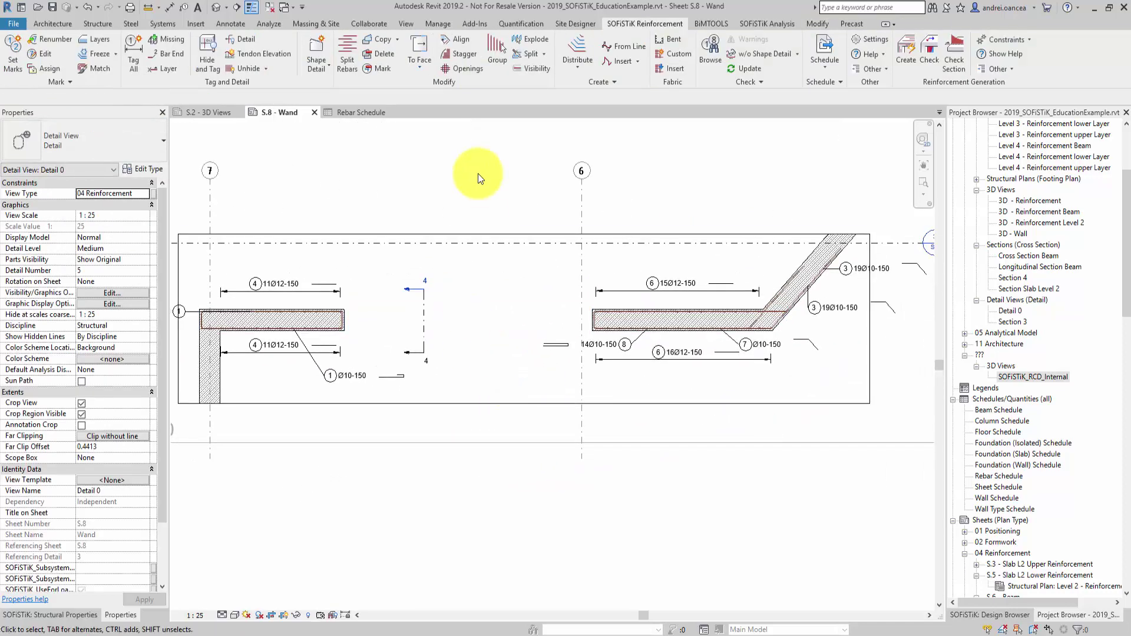
# Step: Set Section 3's detail level to Coarse and check its rebar tags still display
pyautogui.moveTo(478, 174); pyautogui.dragTo(457, 450, button='middle')
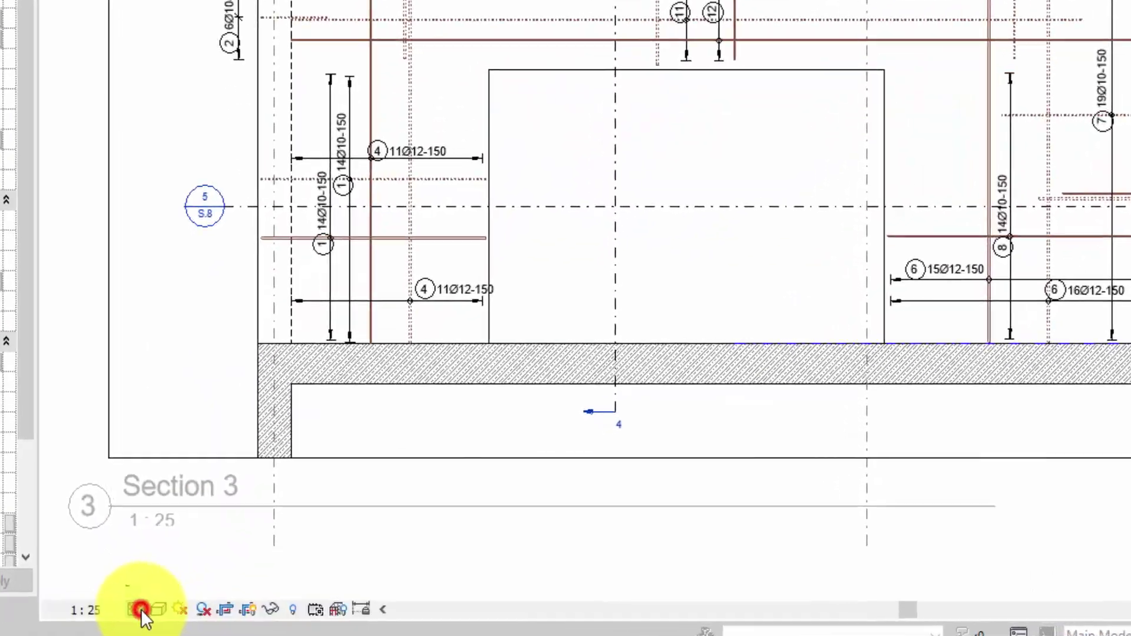
pyautogui.click(141, 609)
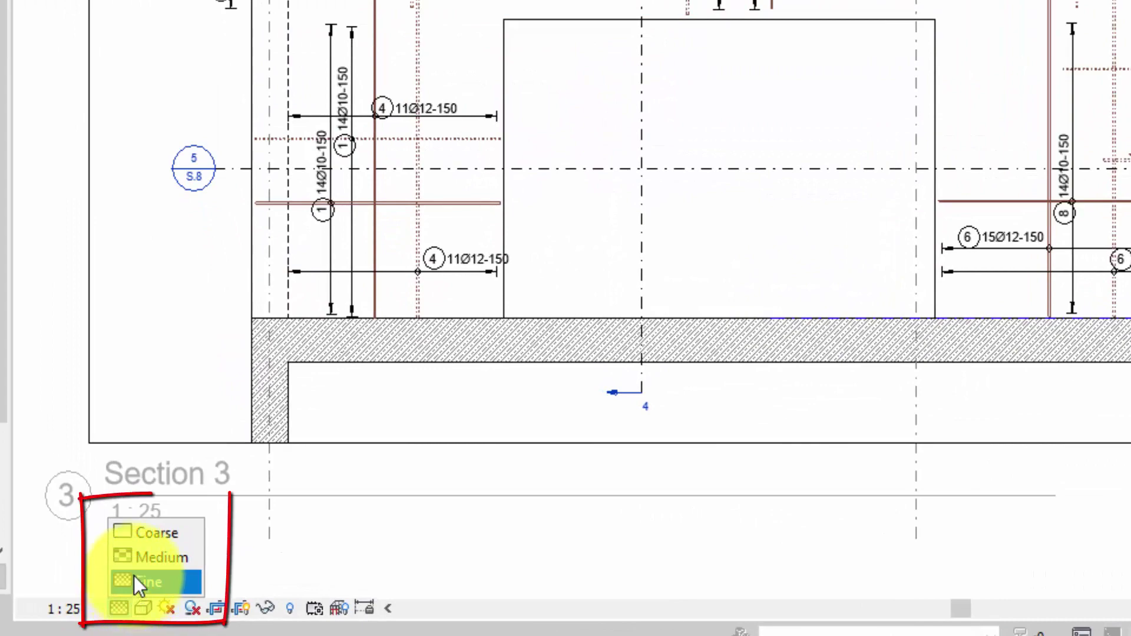
pyautogui.click(147, 536)
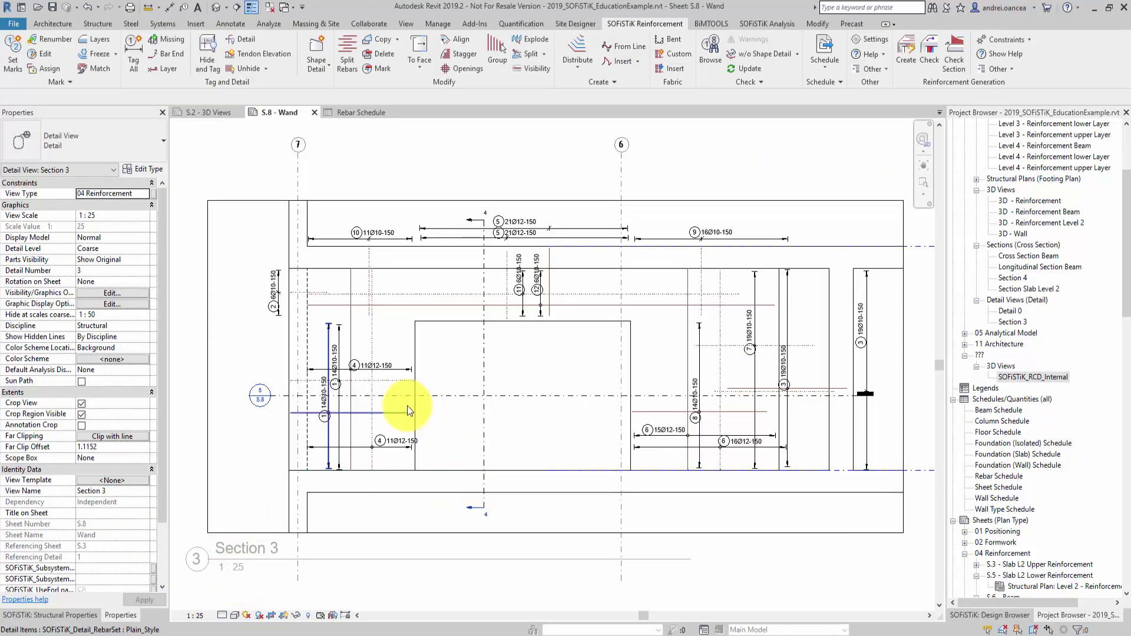
pyautogui.scroll(1, 361, 354)
pyautogui.scroll(4, 361, 354)
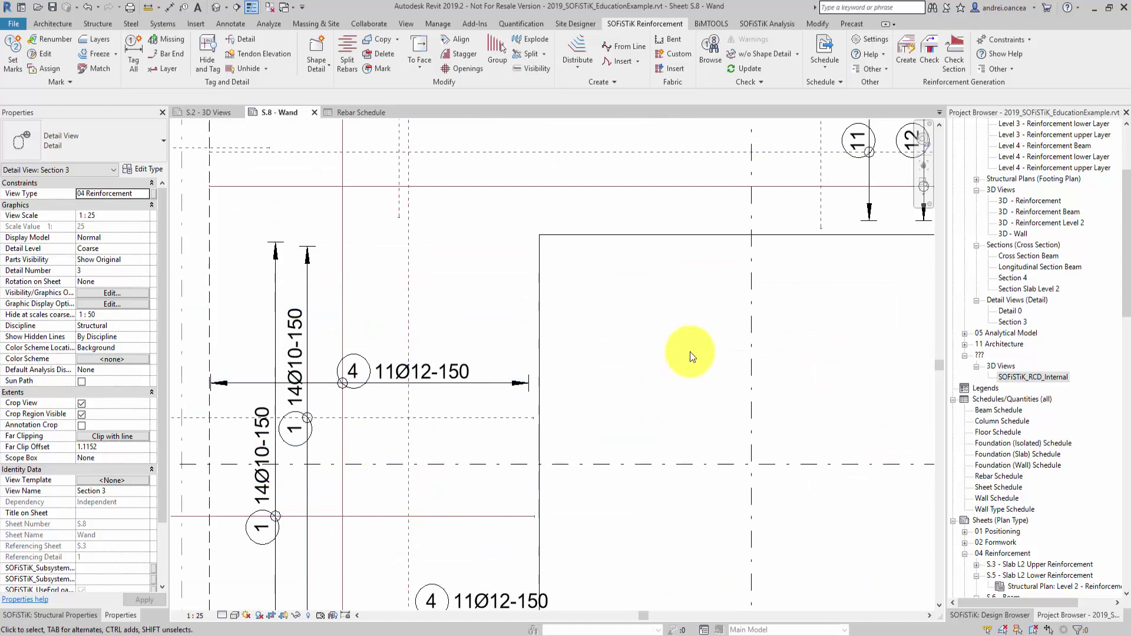
pyautogui.scroll(-1, 689, 352)
pyautogui.scroll(-4, 690, 352)
# Step: Return to the sheet and activate the Section 4 viewport for the same check
pyautogui.moveTo(851, 397); pyautogui.dragTo(297, 368, button='middle')
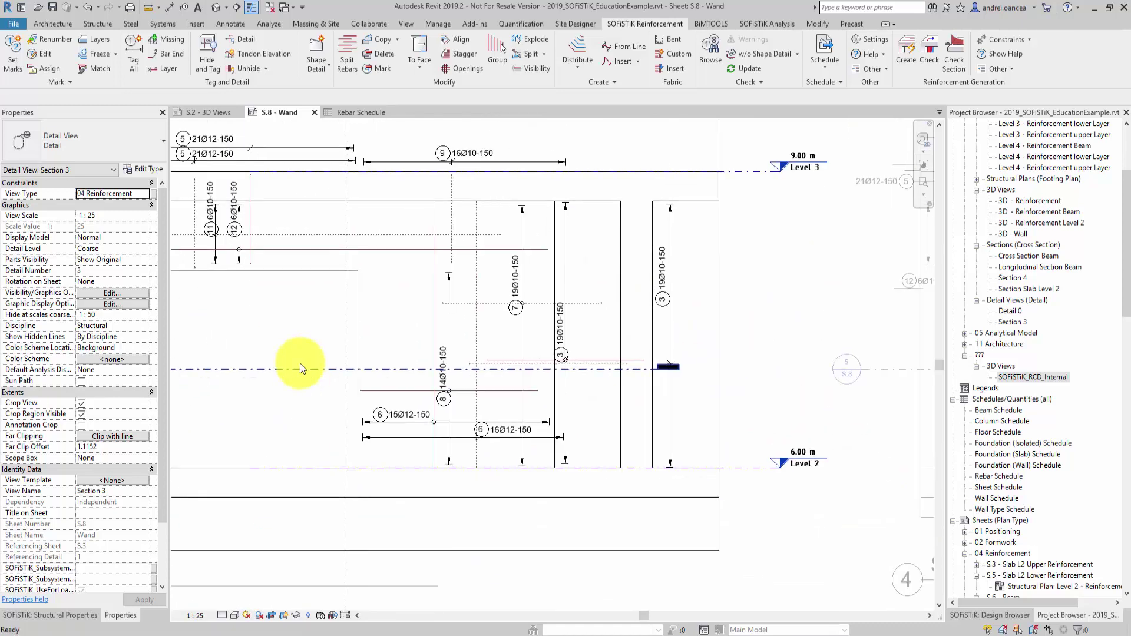
pyautogui.scroll(-2, 297, 368)
pyautogui.moveTo(646, 356); pyautogui.dragTo(486, 366, button='middle')
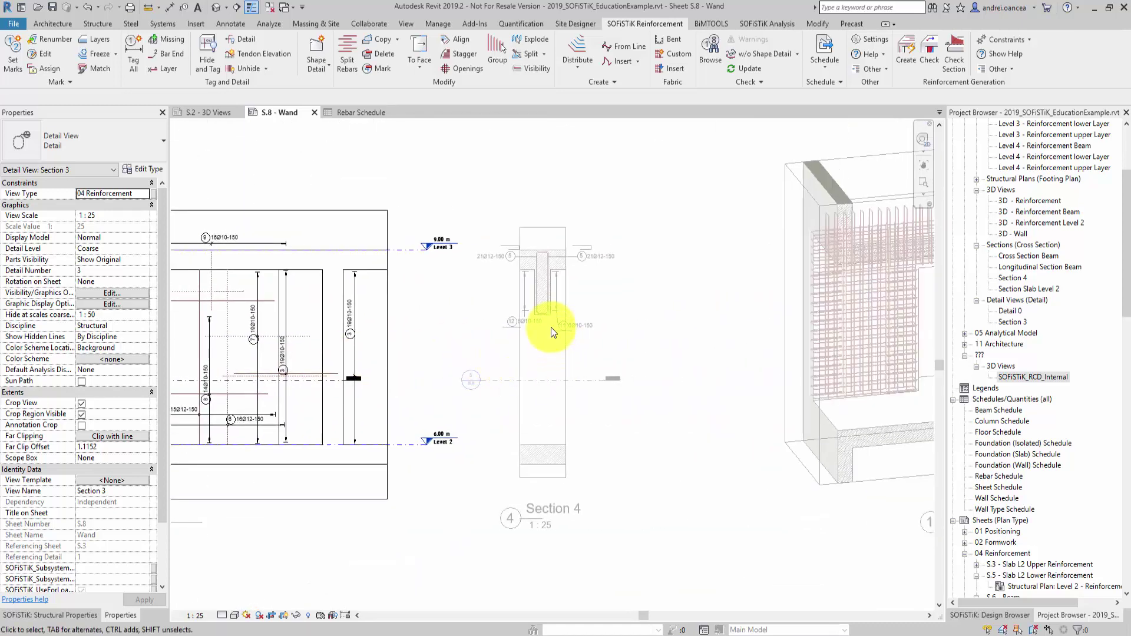
pyautogui.scroll(1, 559, 281)
pyautogui.scroll(3, 518, 459)
pyautogui.click(518, 460)
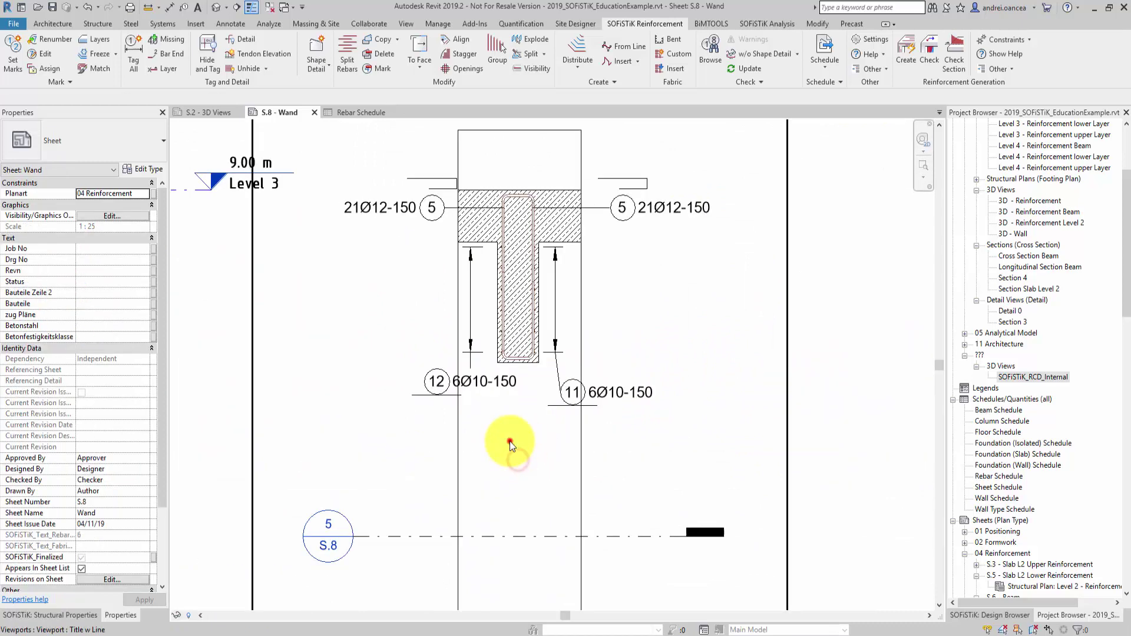
pyautogui.doubleClick(510, 444)
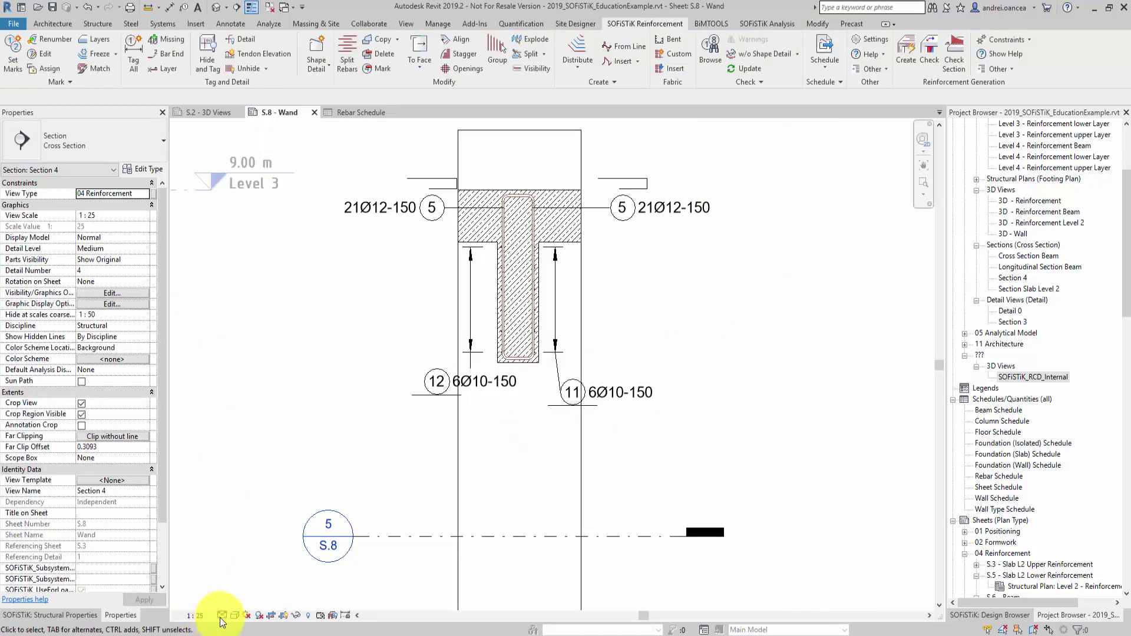